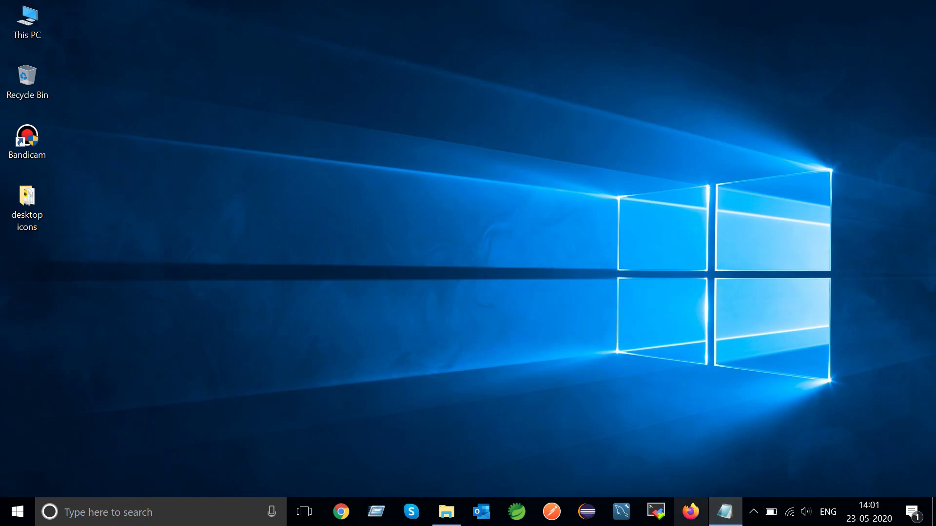
Read through the Solr installation notes and view the computer's basic system information
click(725, 512)
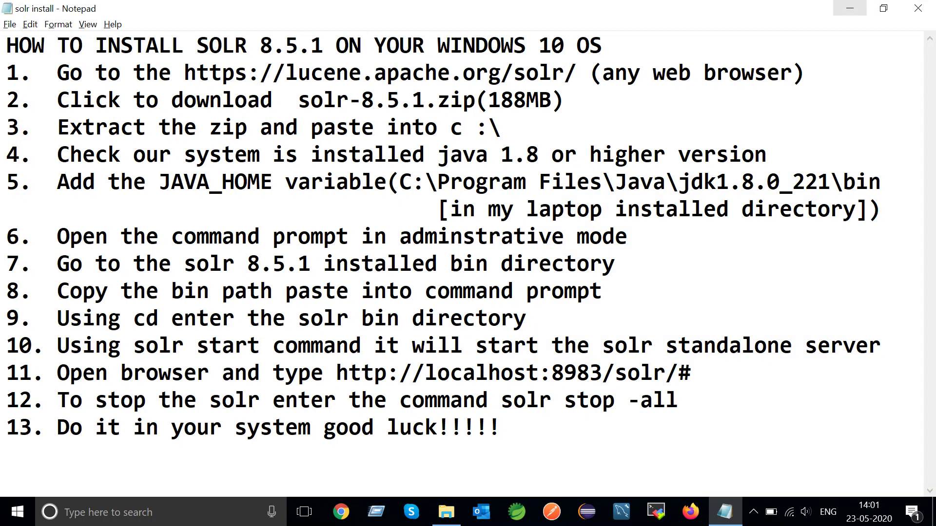
click(850, 8)
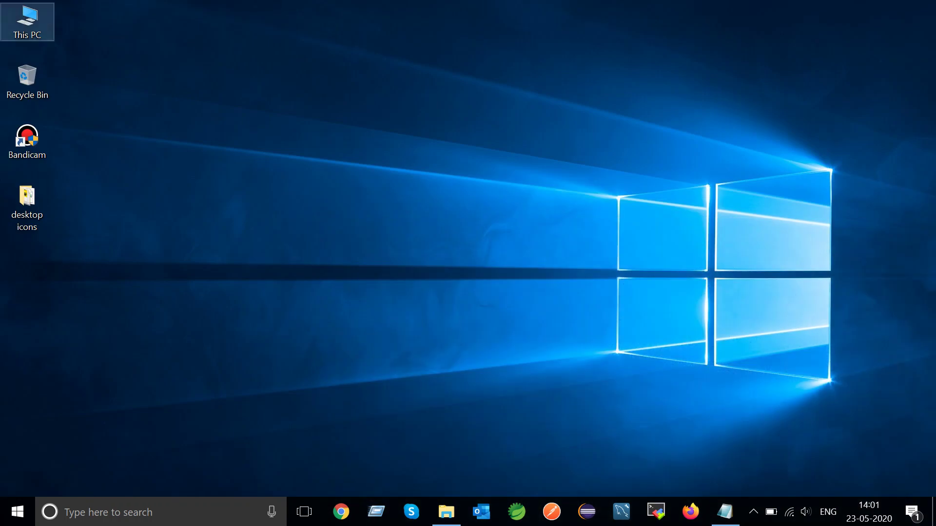
right_click(30, 26)
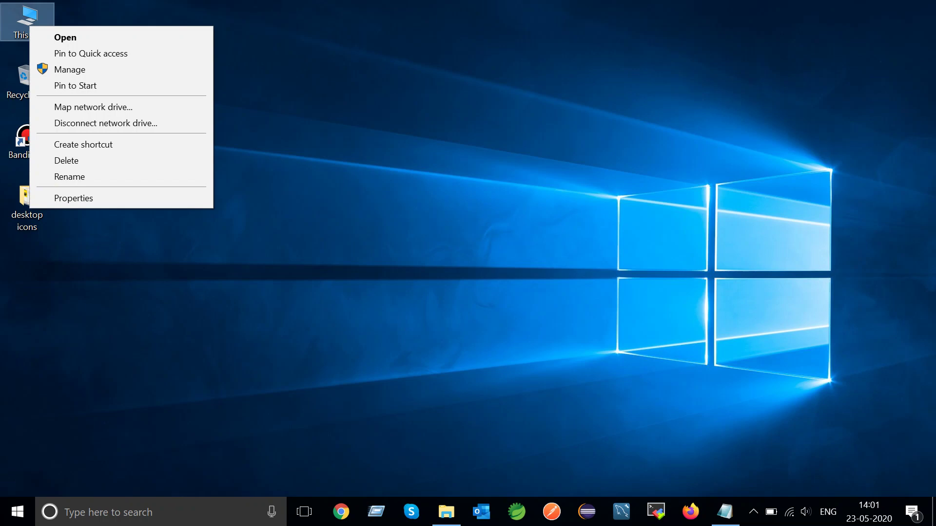
click(73, 198)
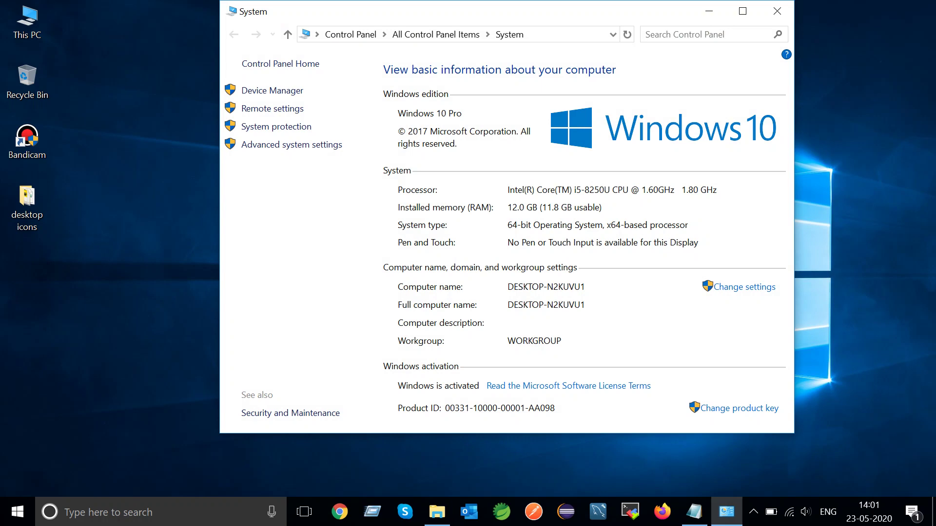
click(709, 11)
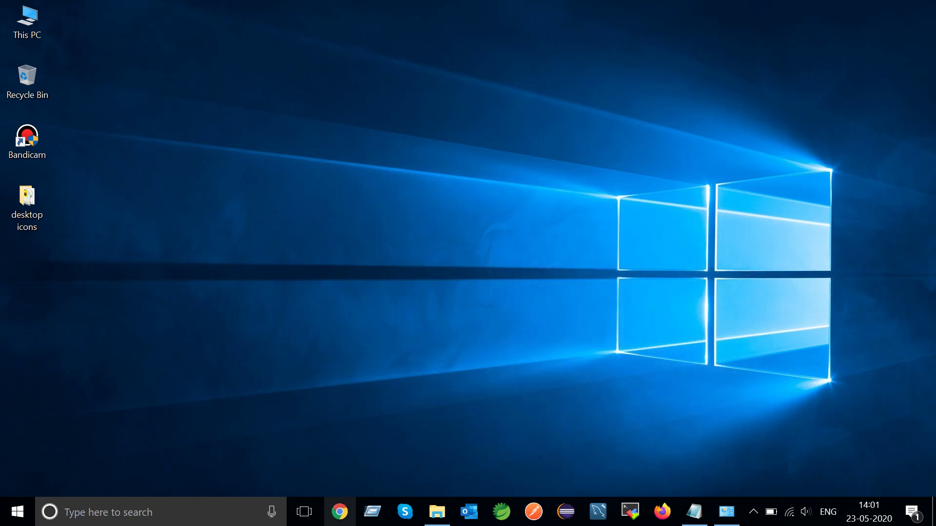
Search Google in Chrome for "solr" and open the Apache Solr download page
click(340, 512)
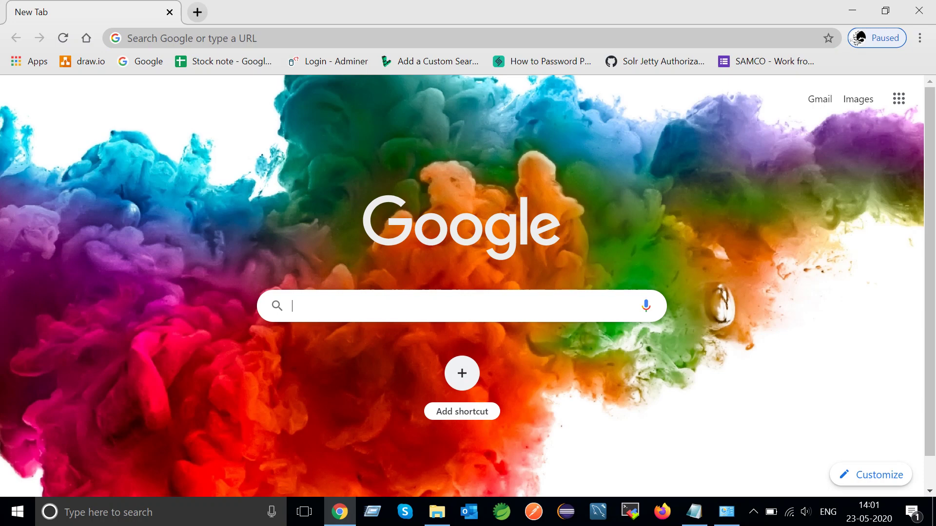
text(solr)
key(Return)
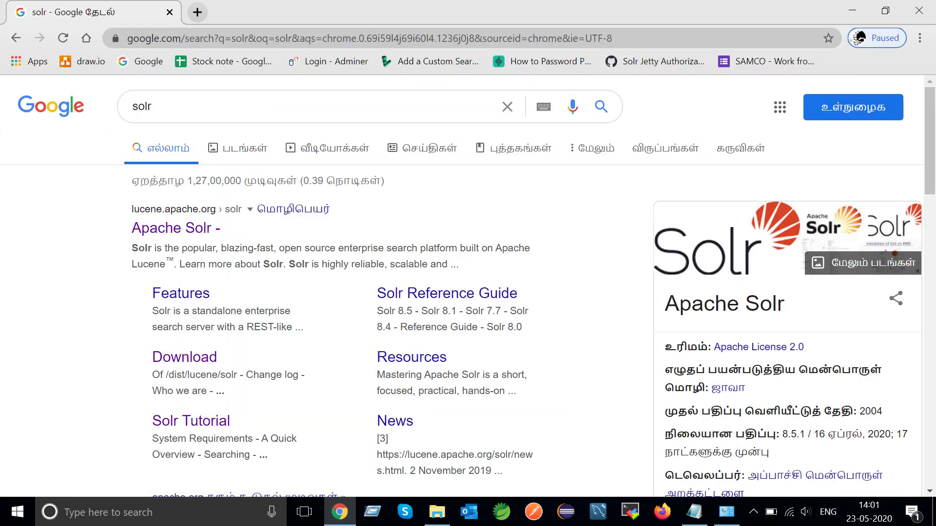
scroll(468, 287, down, 5)
scroll(468, 287, up, 5)
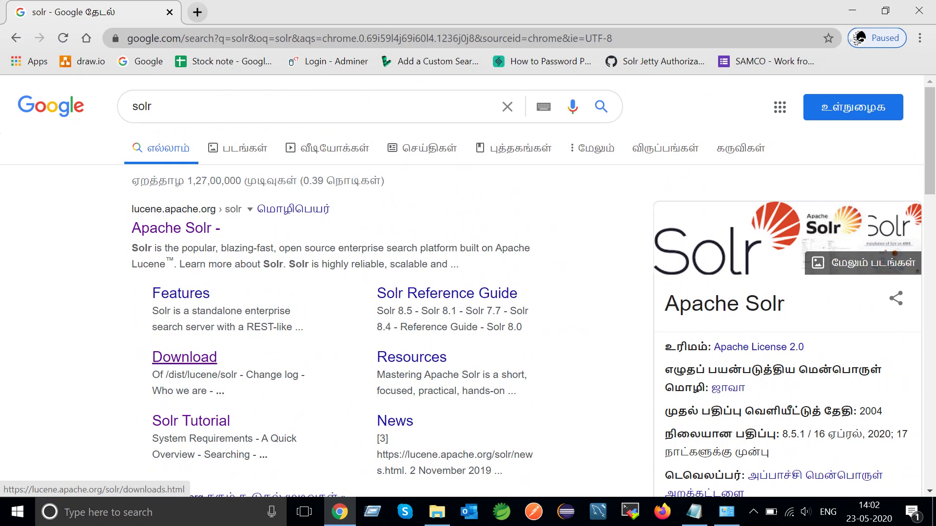
click(185, 358)
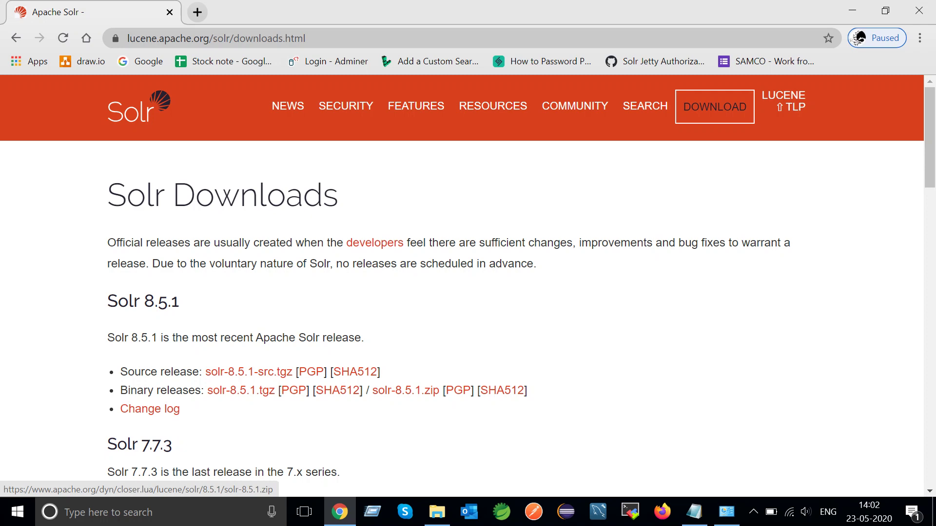
Start downloading the binary release solr-8.5.1.zip from the apachemirror.wuchna.com HTTP mirror
click(406, 390)
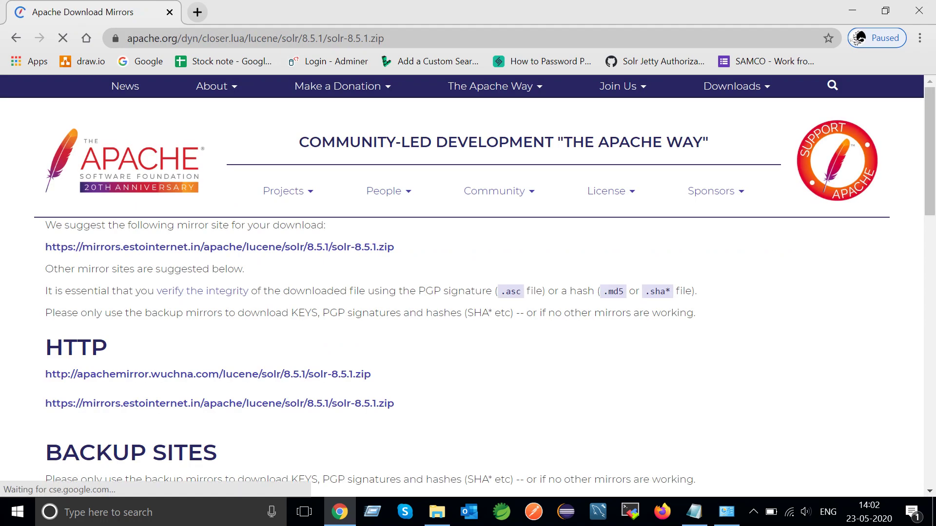
scroll(405, 391, down, 3)
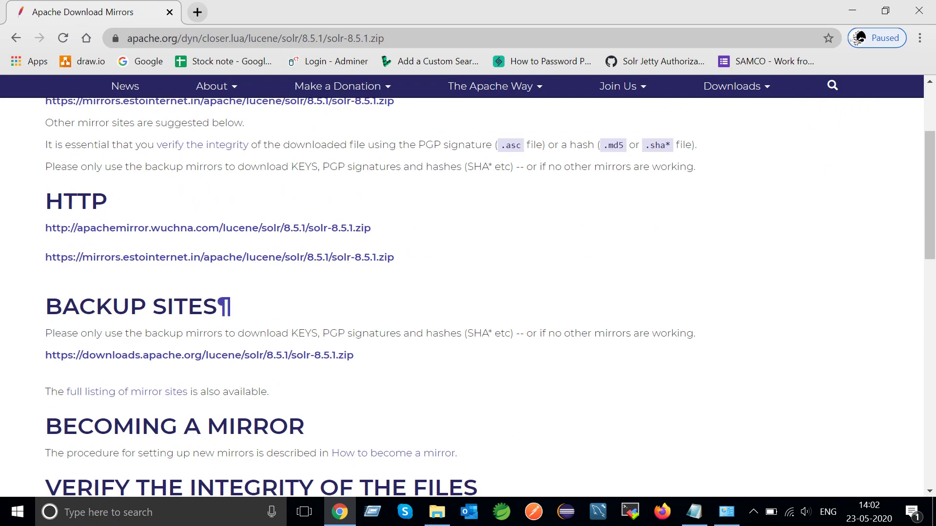
scroll(406, 306, down, 3)
scroll(406, 307, up, 3)
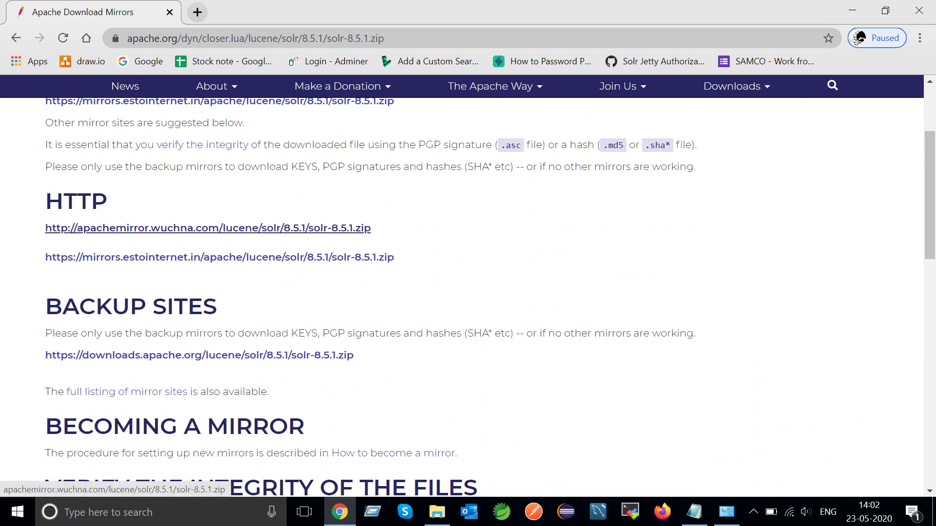
click(208, 228)
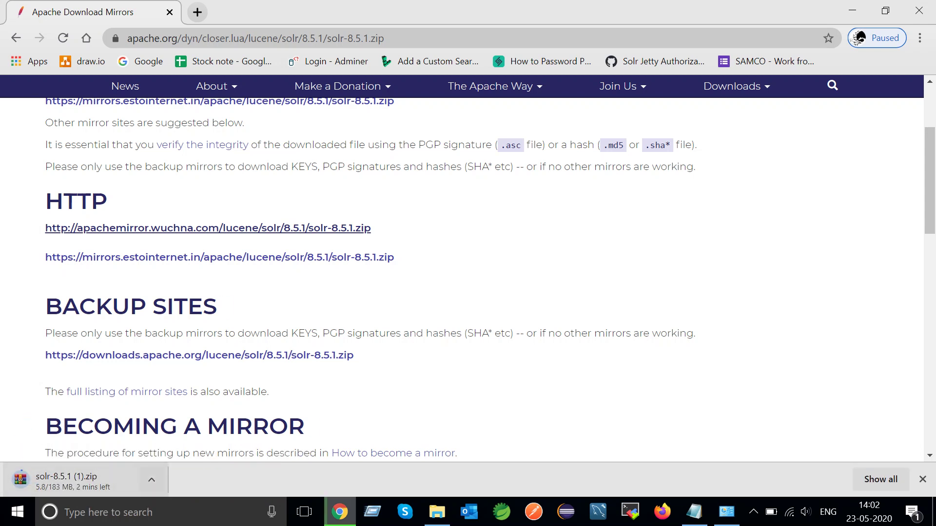
Cancel the running solr-8.5.1 zip download and close the browser
click(152, 480)
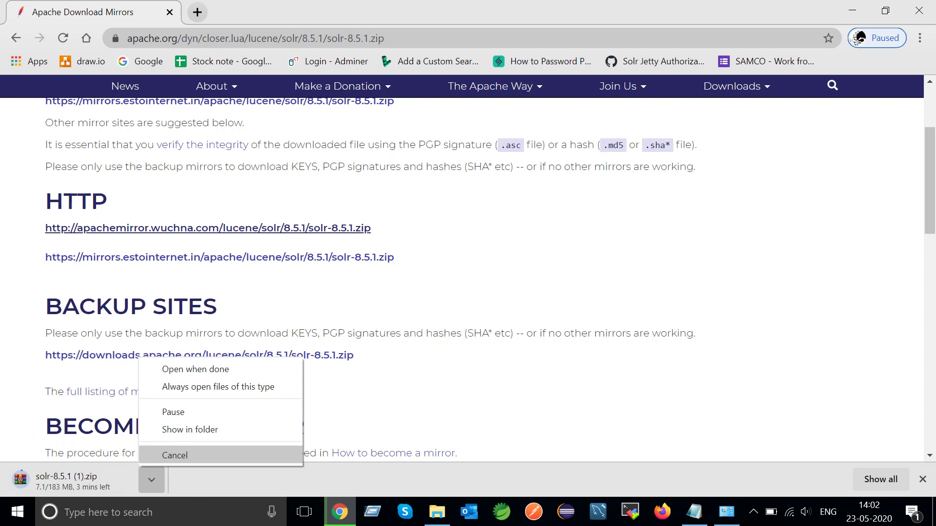
click(174, 455)
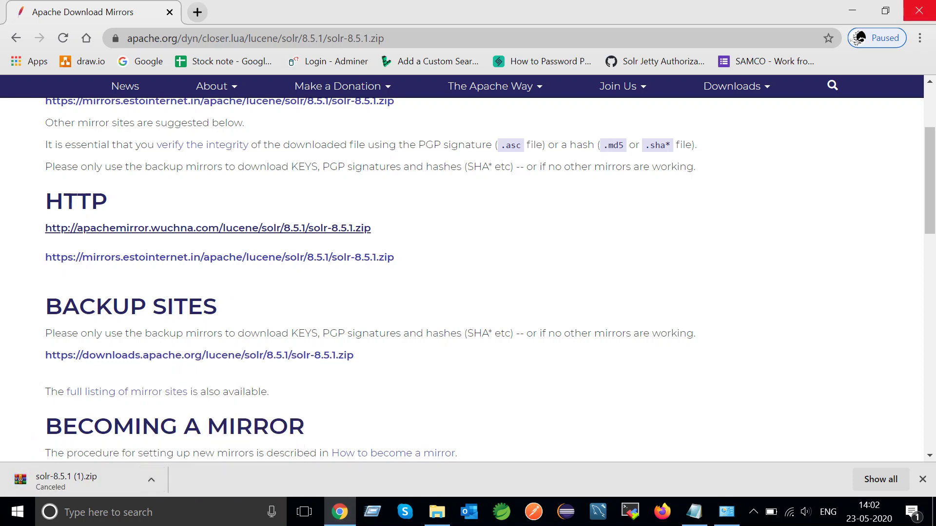
click(919, 11)
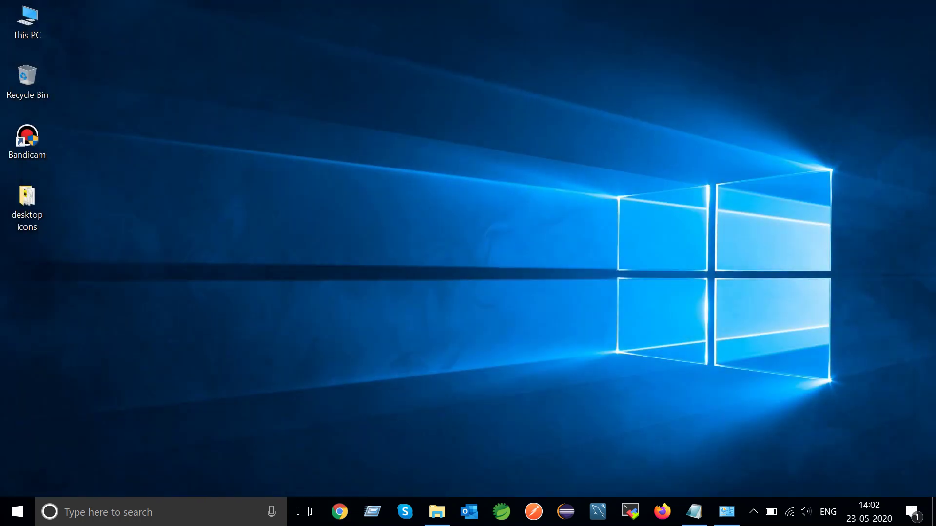
Extract the solr-8.5.1 ZIP archive in the Downloads folder into its own solr-8.5.1 folder
double_click(27, 22)
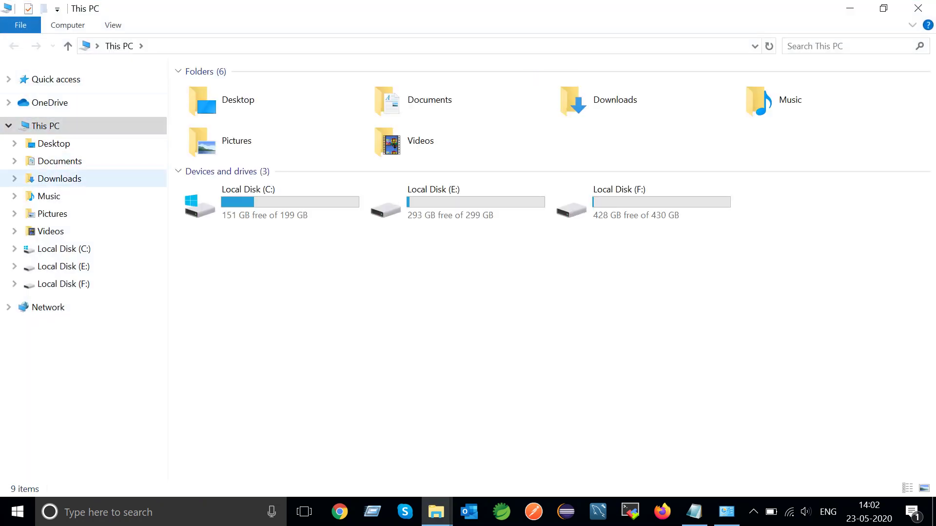
click(59, 179)
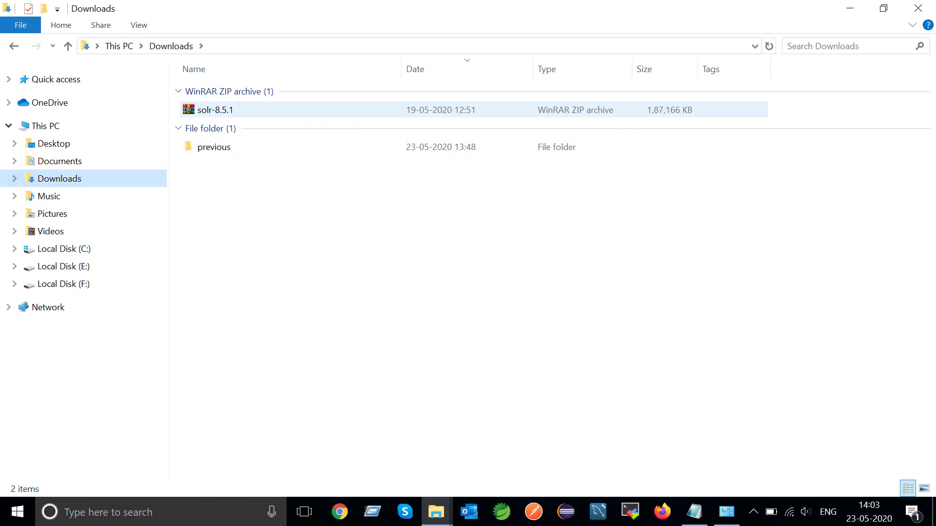
right_click(461, 111)
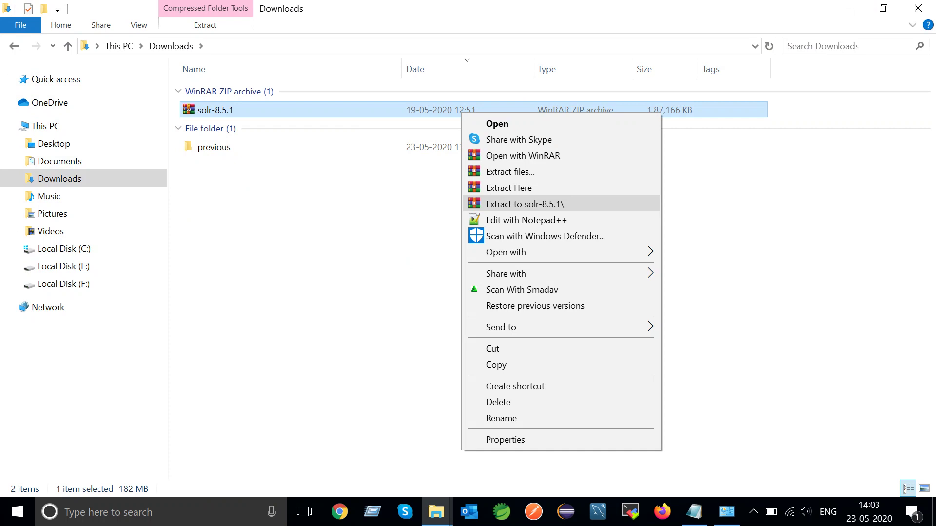
click(525, 204)
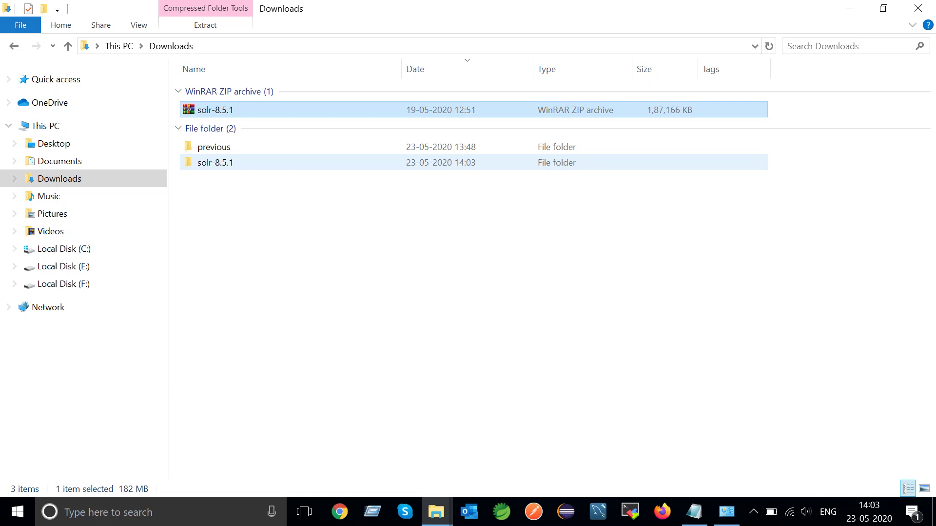
Move the extracted solr-8.5.1 folder from Downloads to the root of Local Disk (C:), and close the window
click(210, 163)
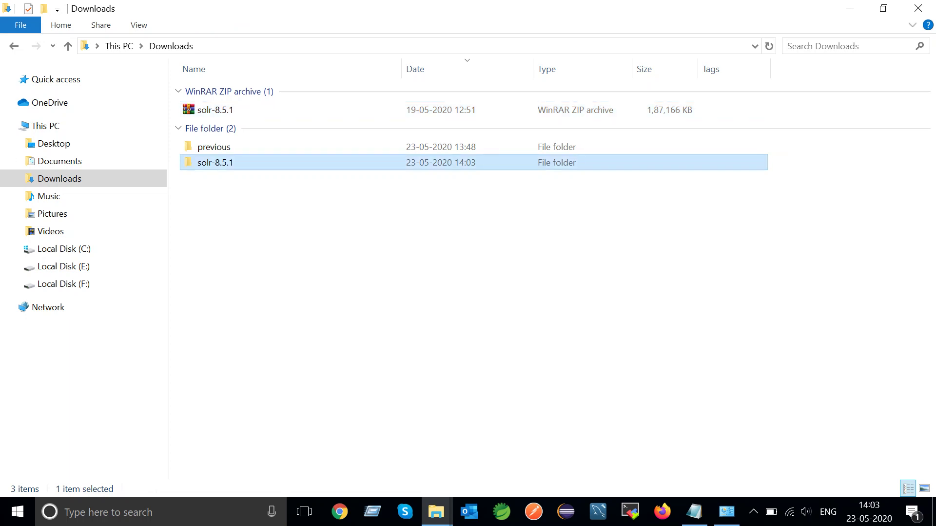
right_click(220, 164)
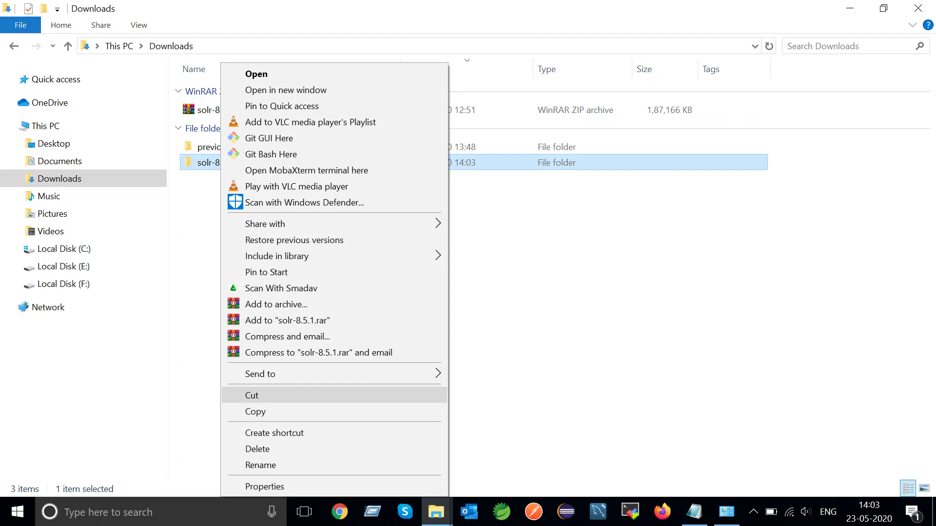
click(252, 396)
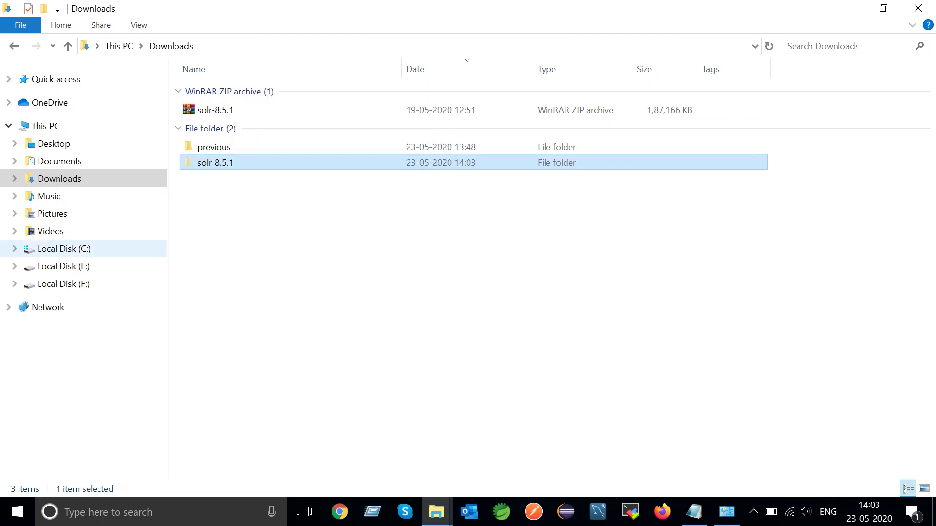
click(64, 249)
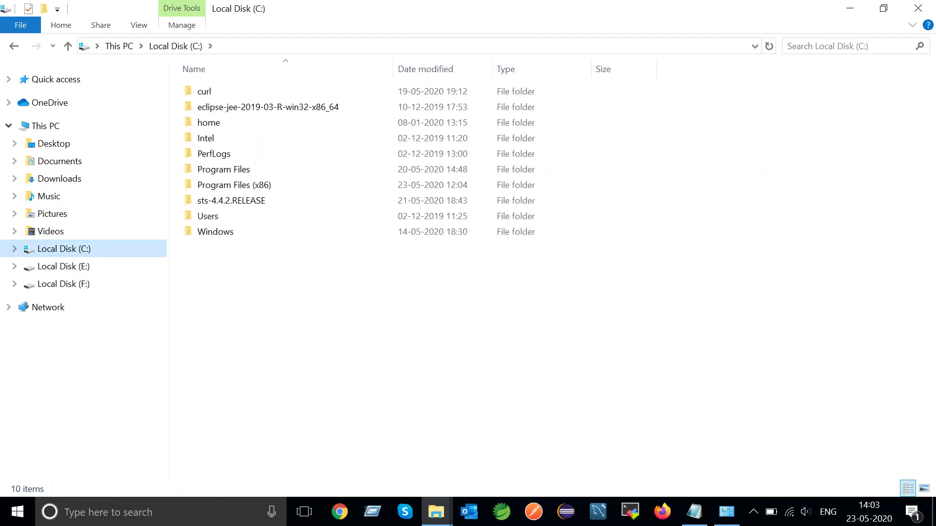
right_click(358, 288)
click(393, 368)
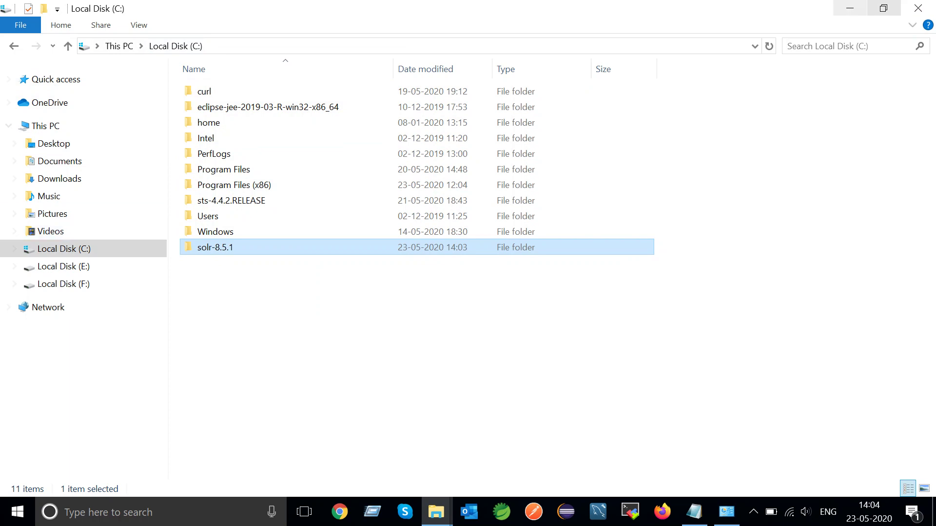
click(918, 8)
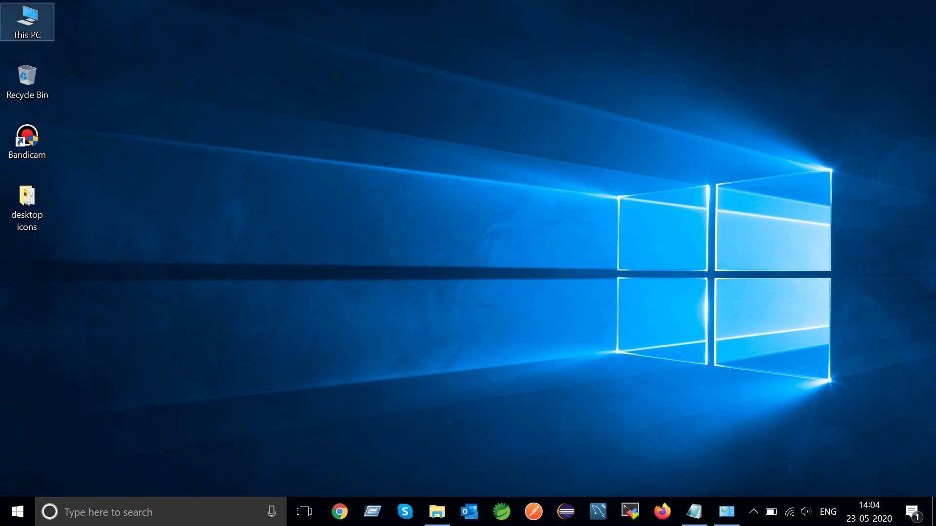
Check the Java installation in C:\Program Files\Java\jdk1.8.0_221\bin, select the folder's full path, and close the window
double_click(27, 22)
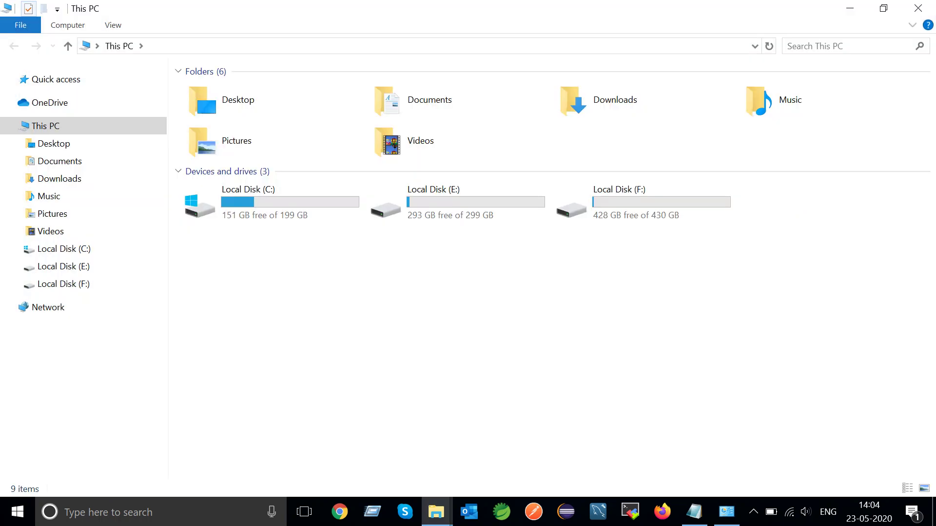
double_click(254, 212)
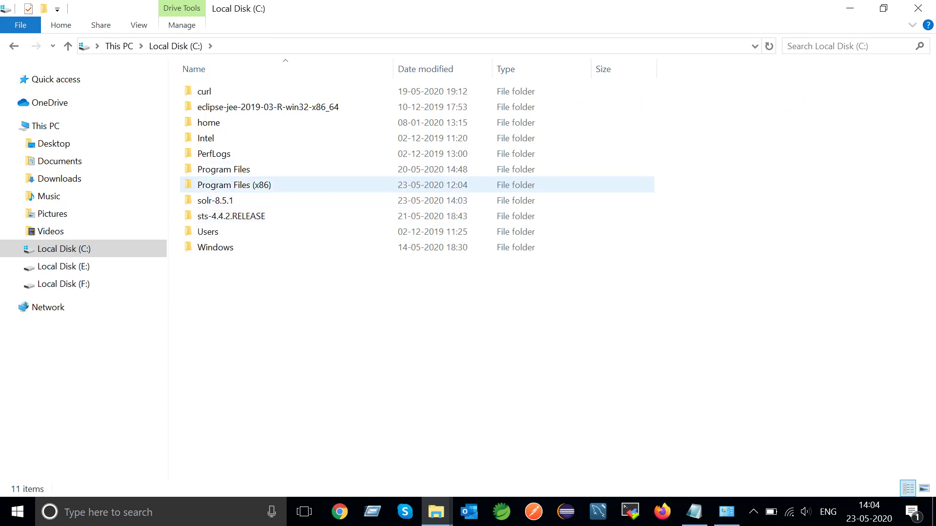
double_click(224, 169)
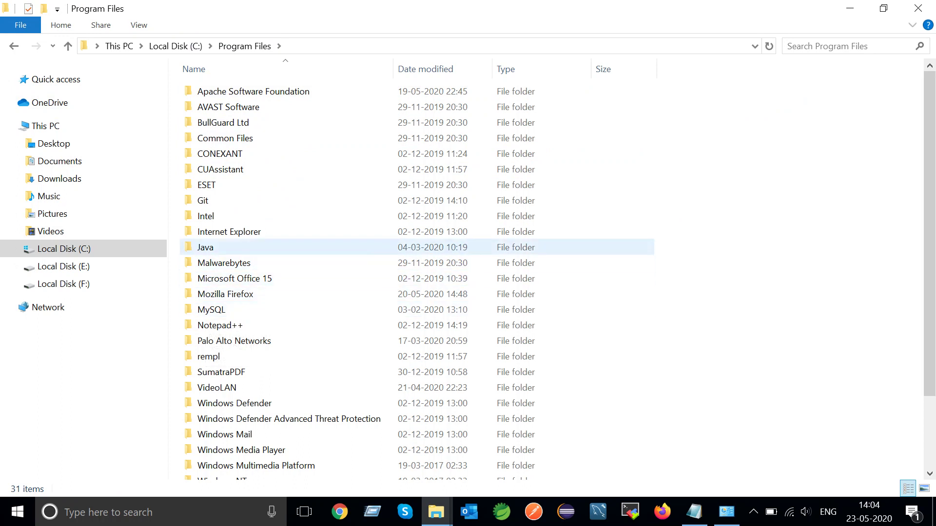
double_click(206, 247)
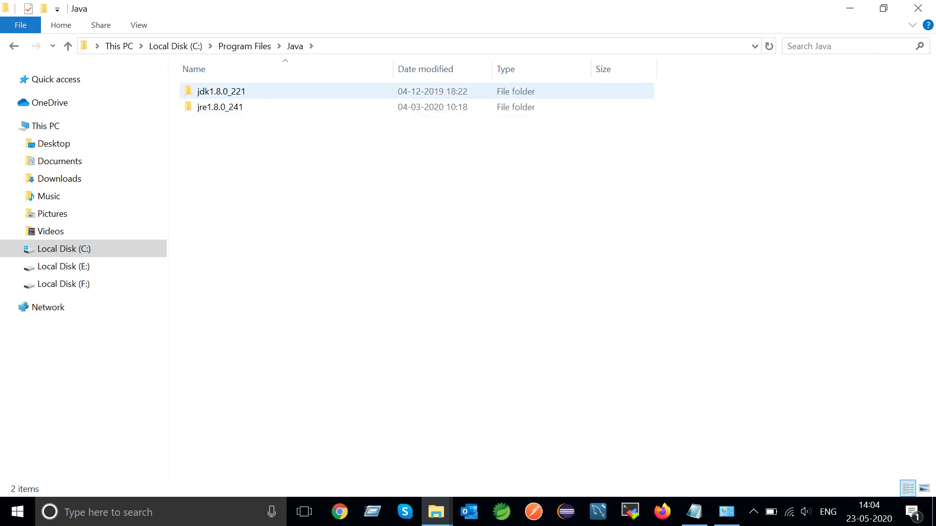
double_click(221, 91)
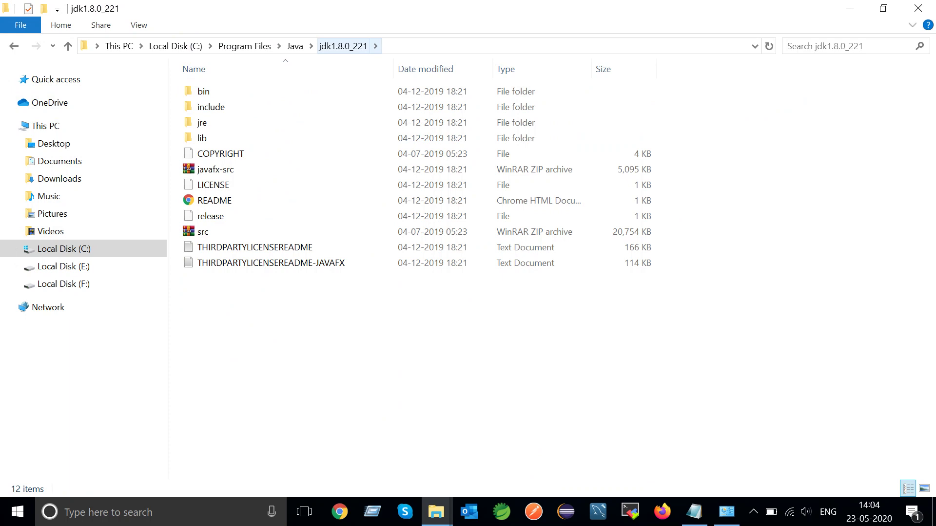
double_click(205, 91)
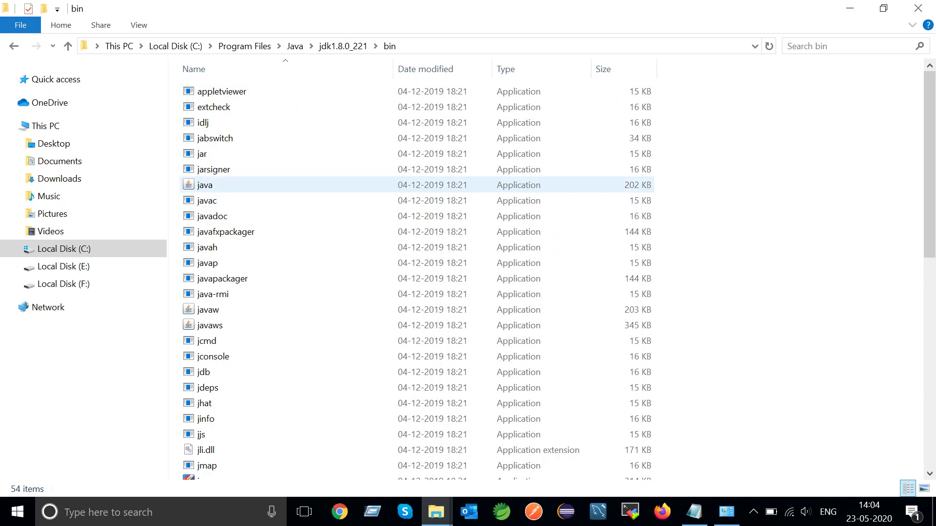
click(205, 185)
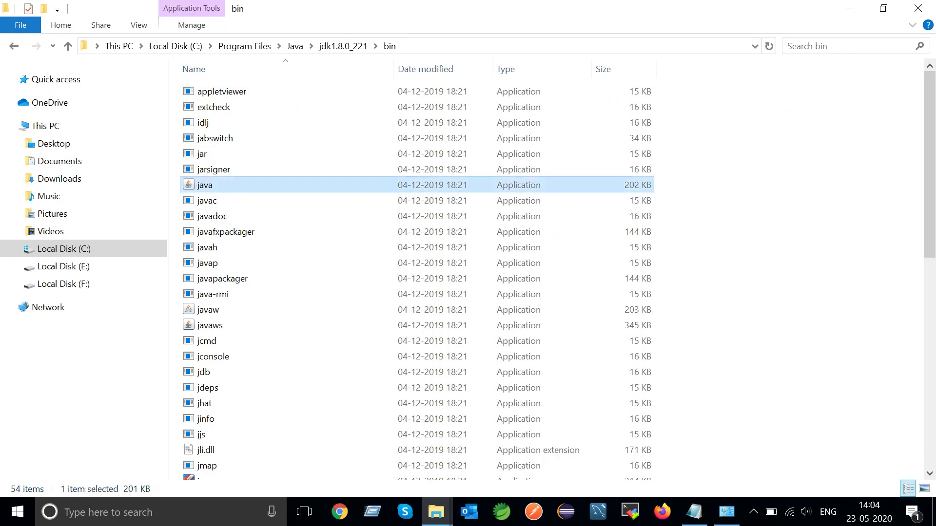
click(439, 46)
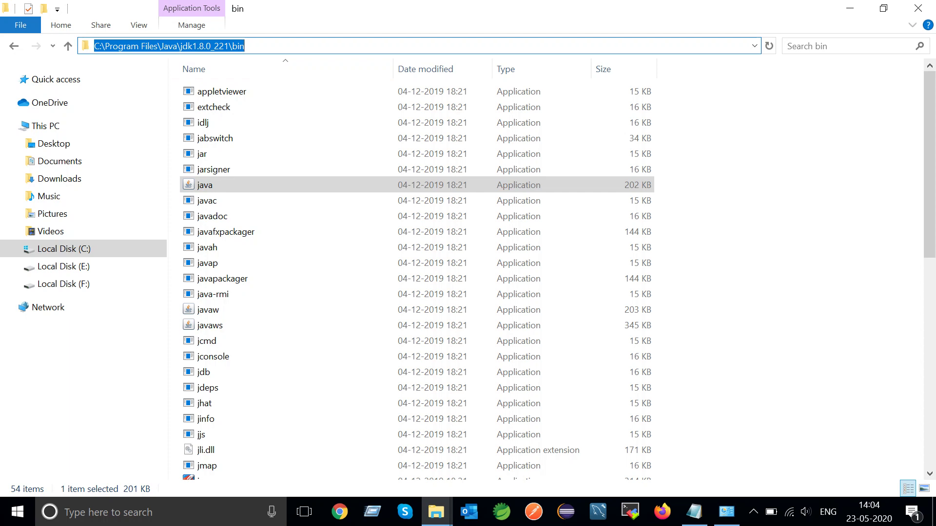
click(918, 9)
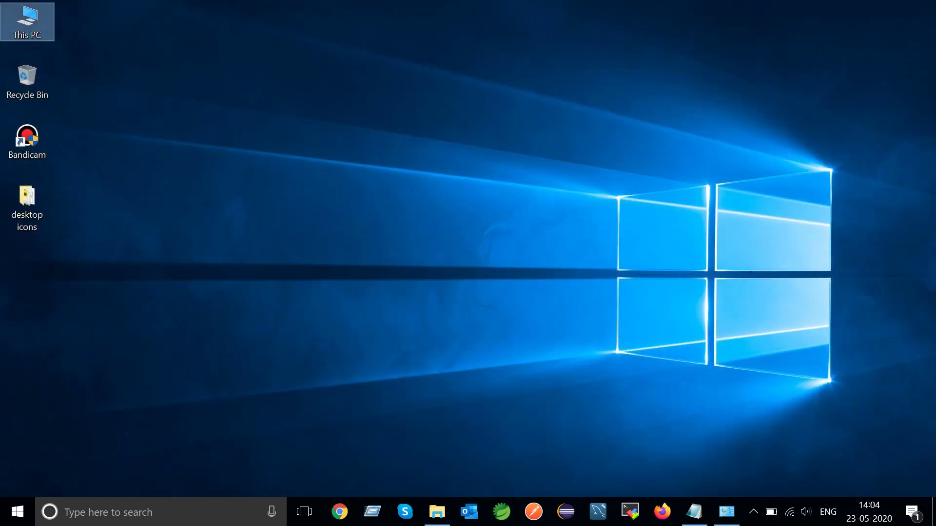
Close the leftover Downloads window and open the Environment Variables dialog from the system environment variable settings
click(437, 512)
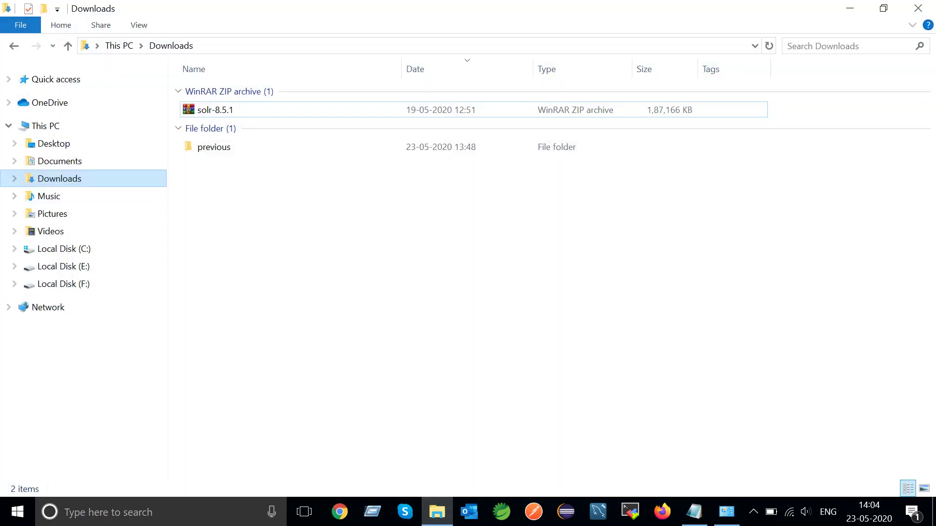
click(918, 8)
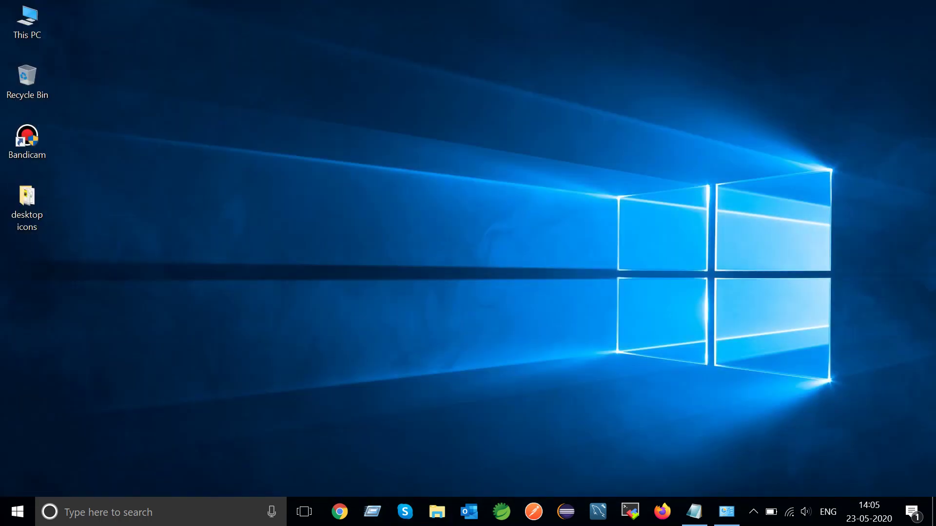
right_click(40, 20)
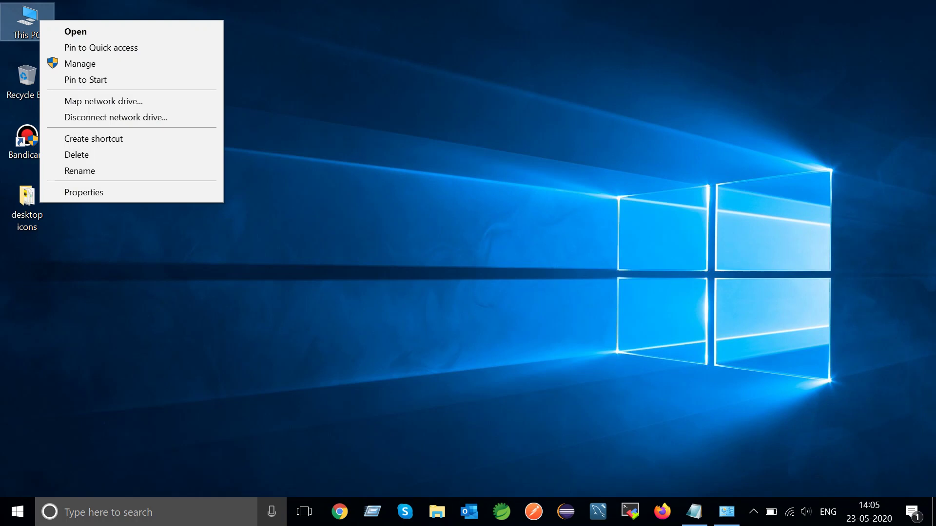
click(312, 195)
key(super+s)
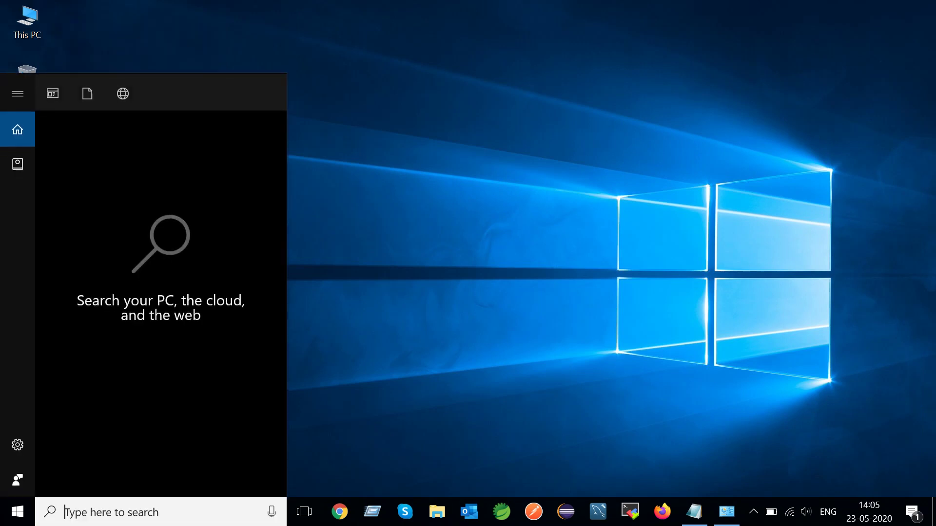
text(envi)
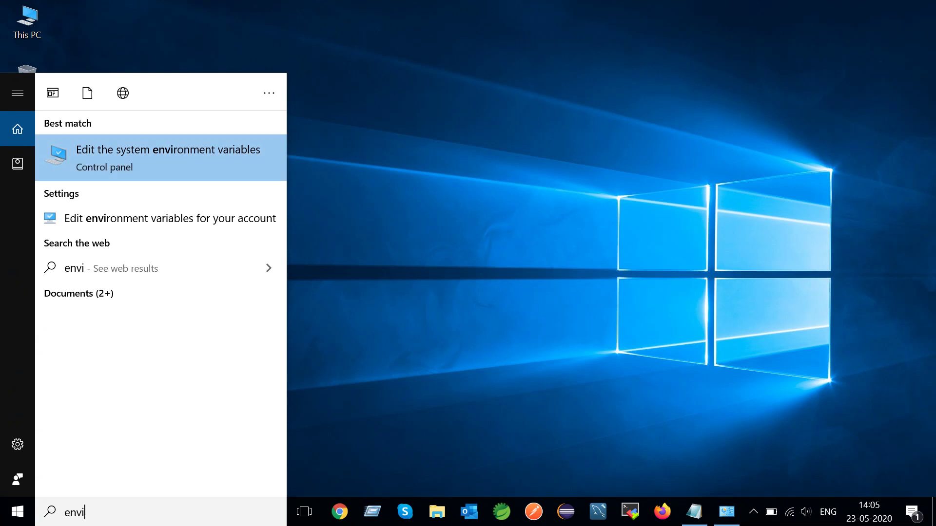
key(Return)
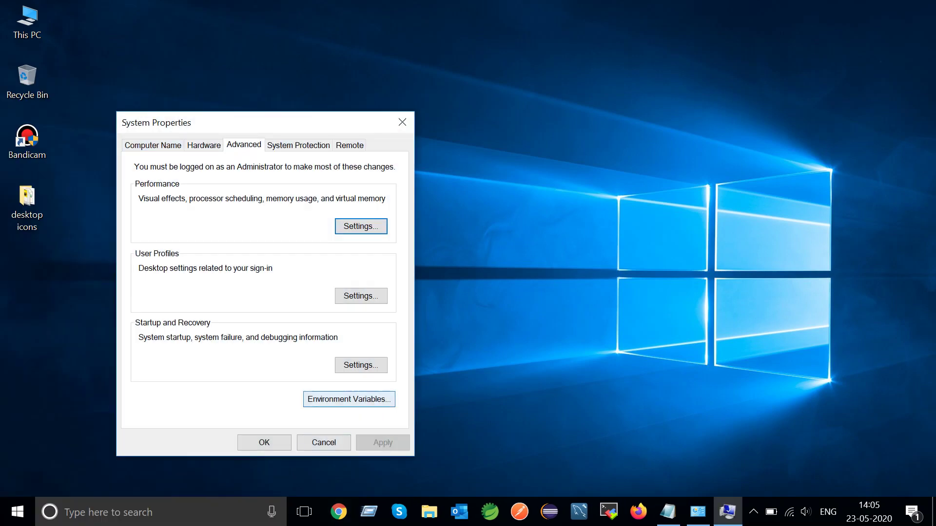
key(alt+n)
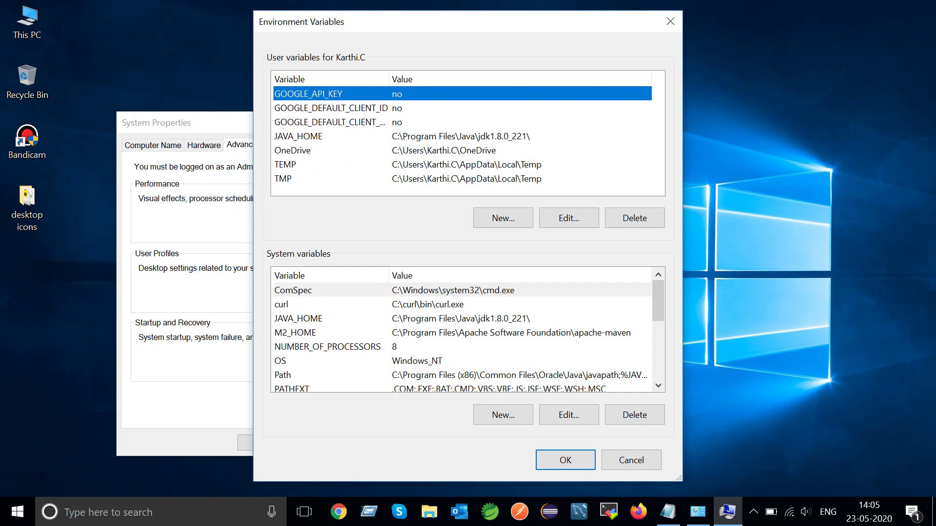
Check the JAVA_HOME entries in both the user variables and the system variables, and close the dialogs
click(298, 319)
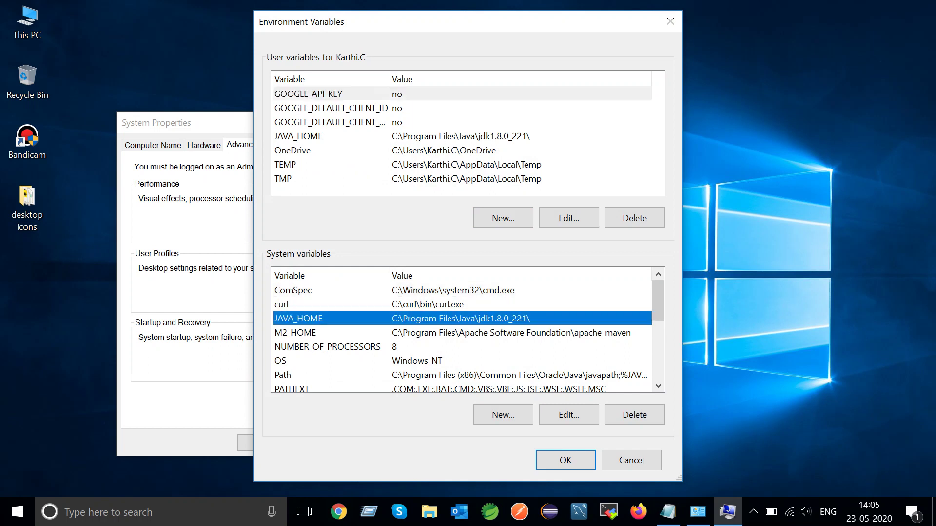
click(298, 136)
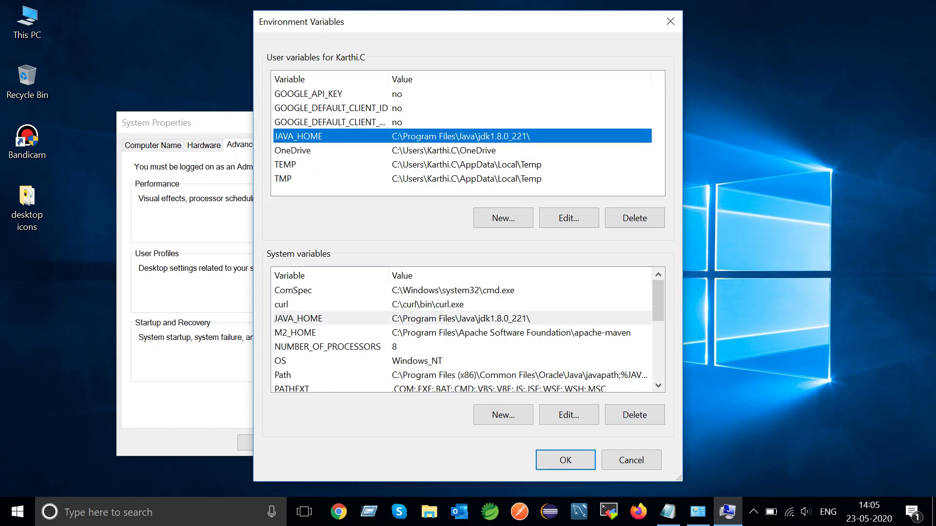
click(299, 319)
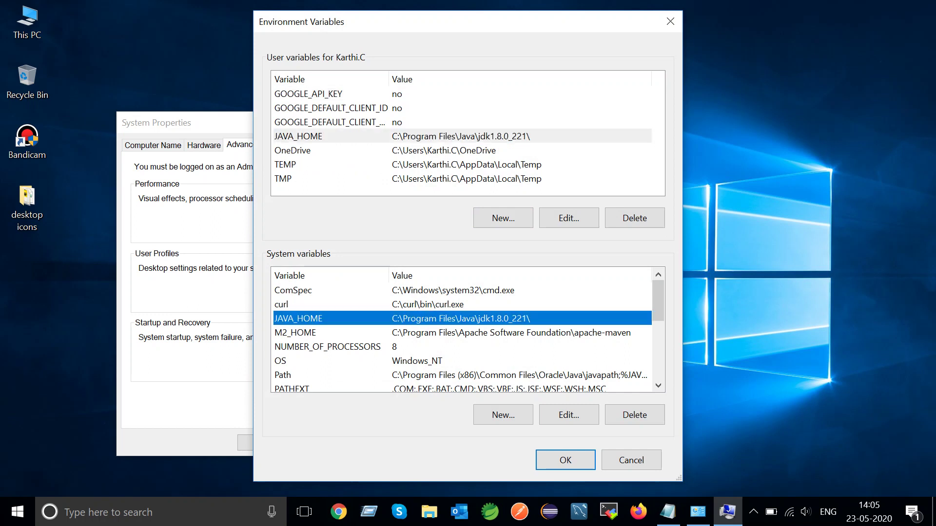
click(298, 136)
click(298, 318)
click(565, 460)
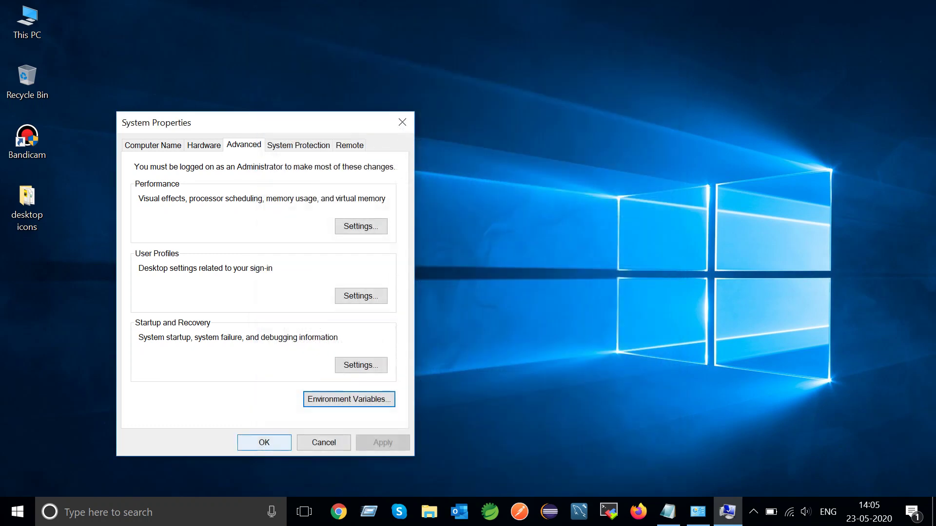
click(263, 437)
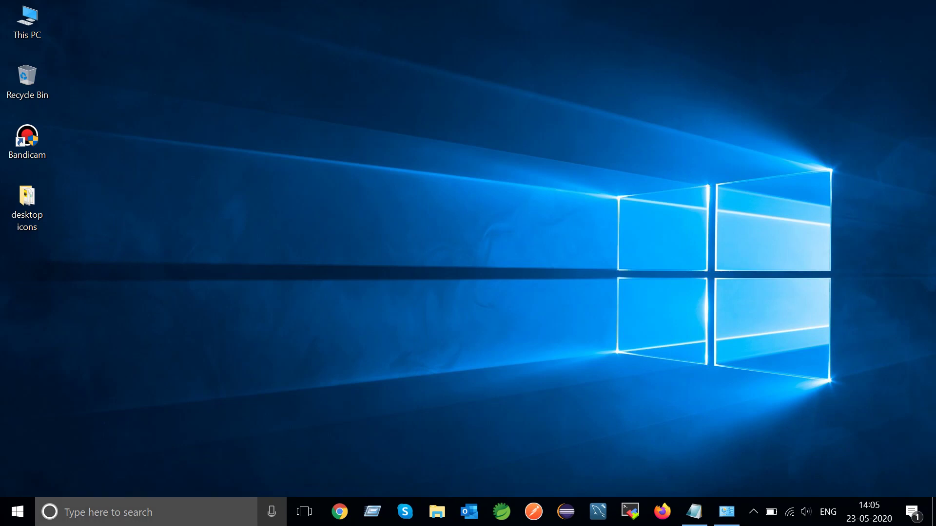
key(super+s)
key(Escape)
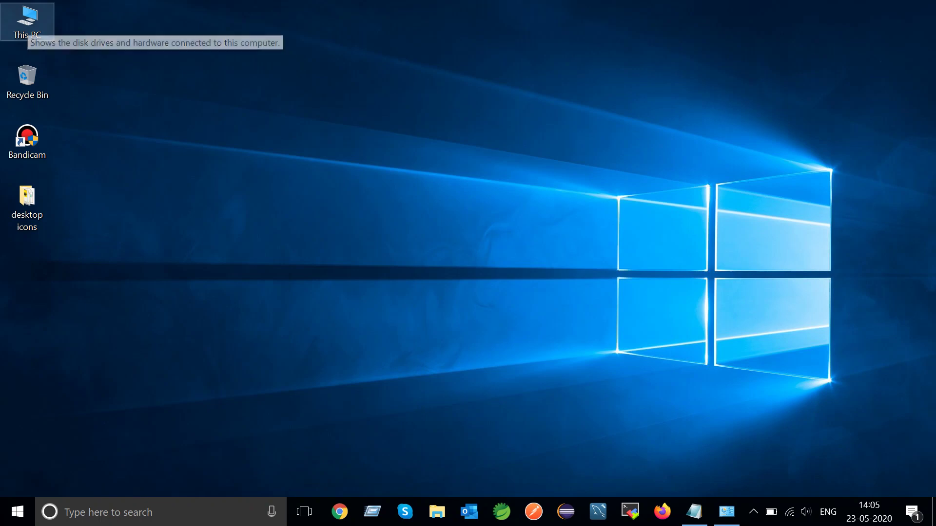
Move the nested solr-8.5.1 folder out of C:\solr-8.5.1 into the root of Local Disk (C:), merging it with its parent
double_click(27, 23)
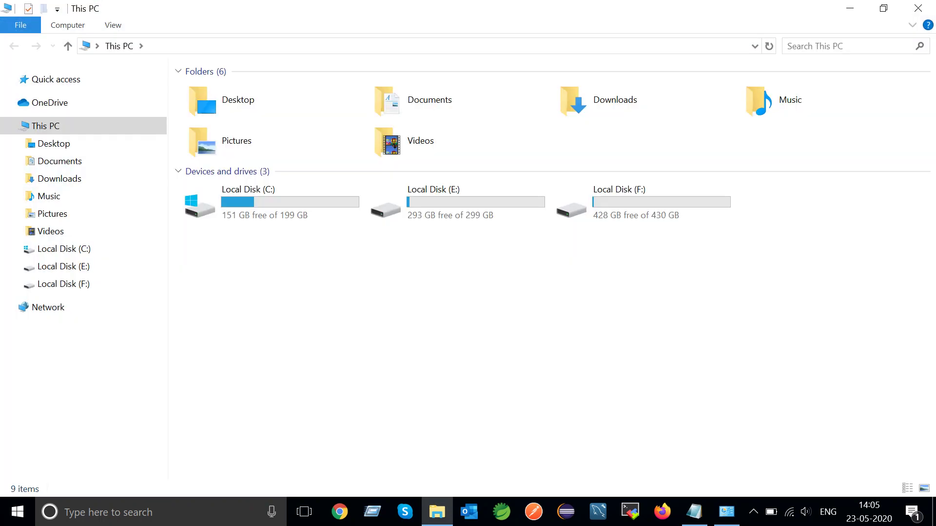
double_click(234, 207)
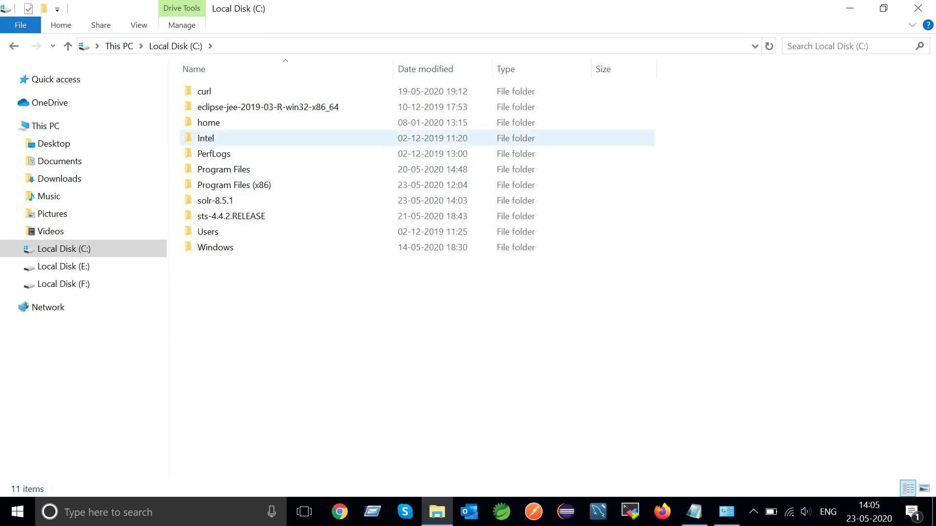
double_click(215, 201)
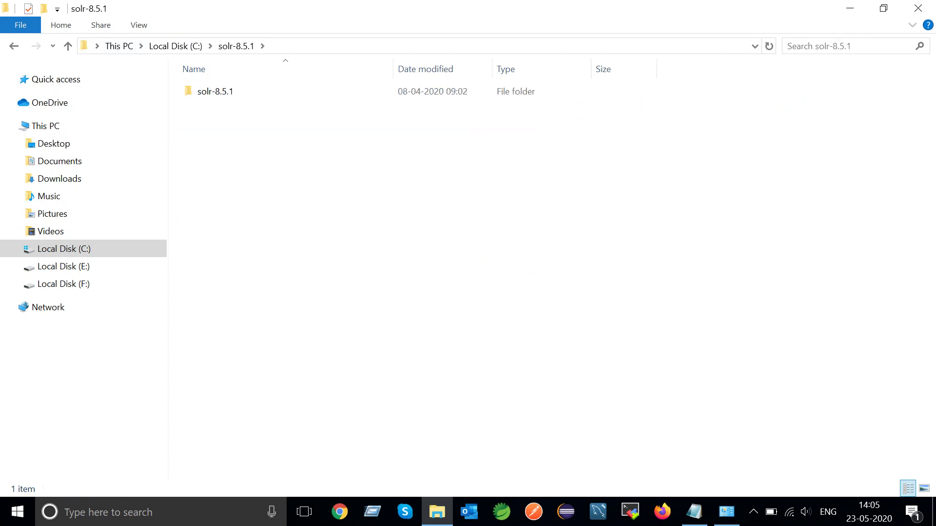
double_click(215, 91)
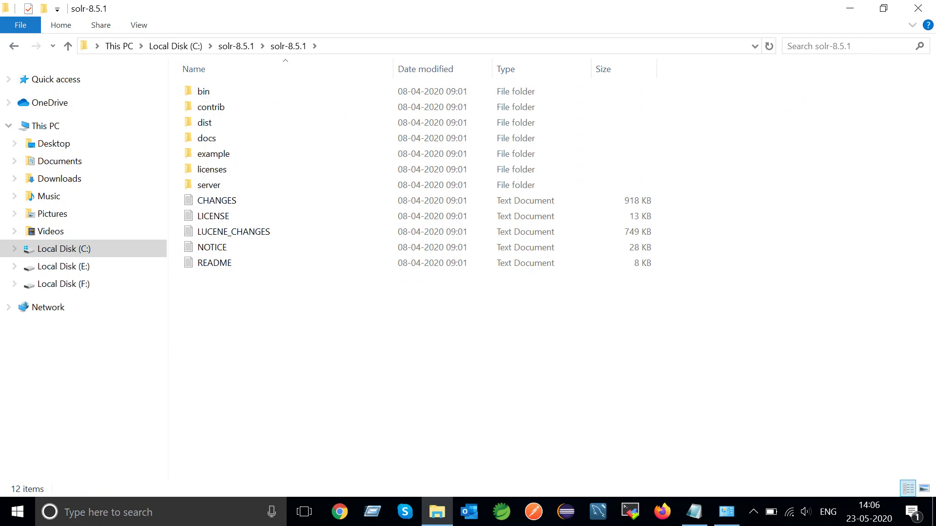
key(alt+Left)
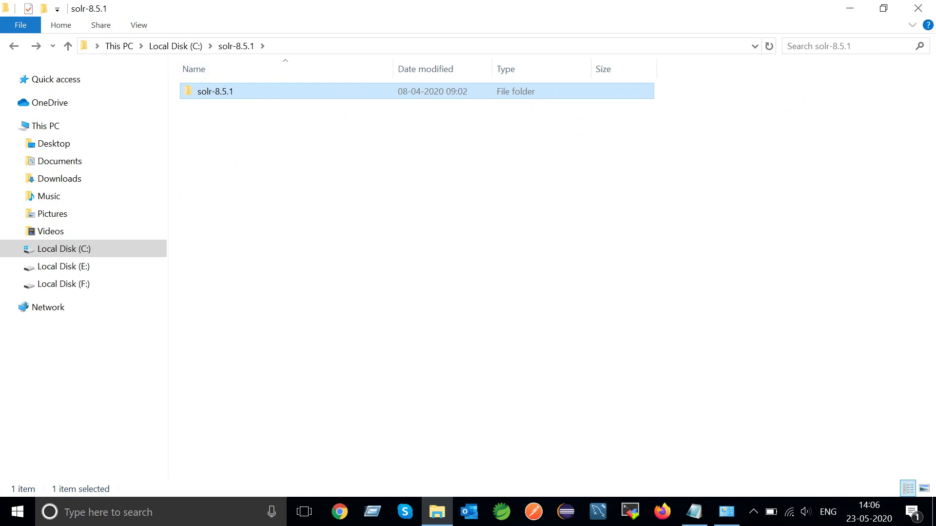
key(shift+F10)
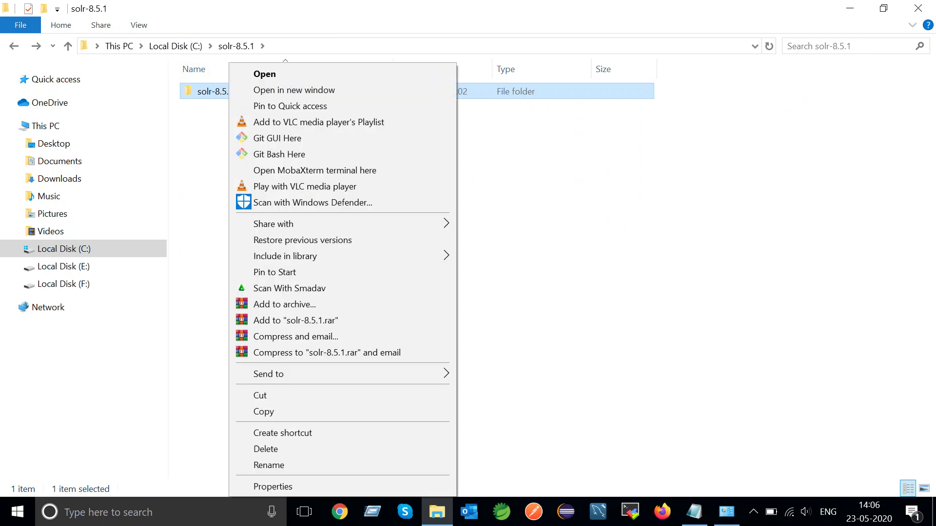
click(260, 396)
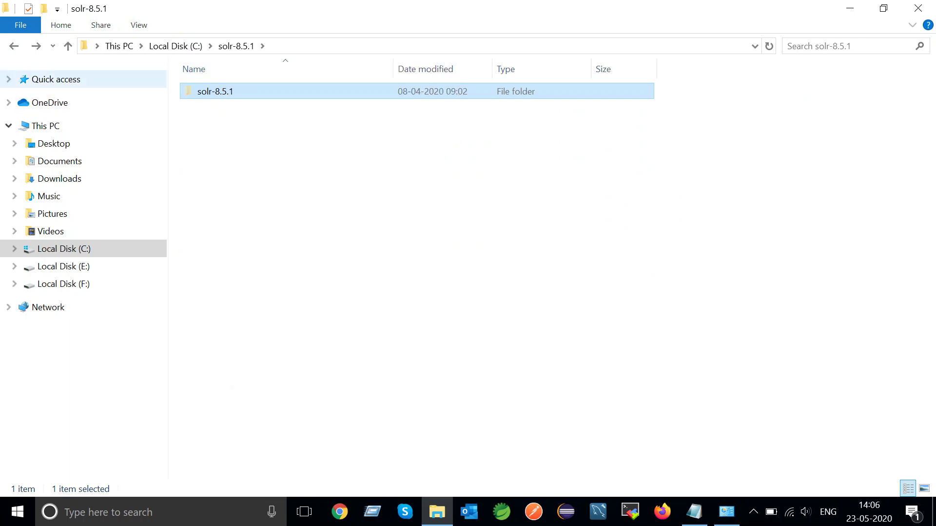
click(14, 47)
right_click(311, 343)
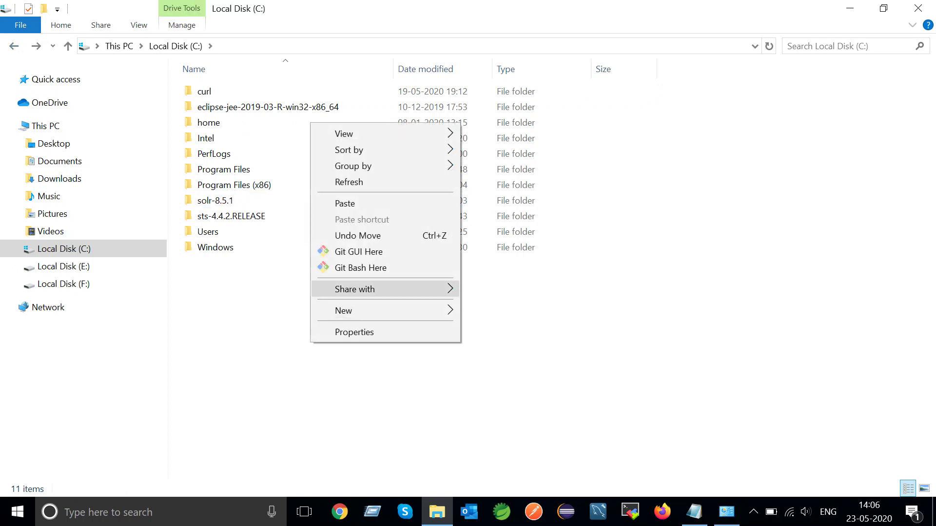
click(345, 203)
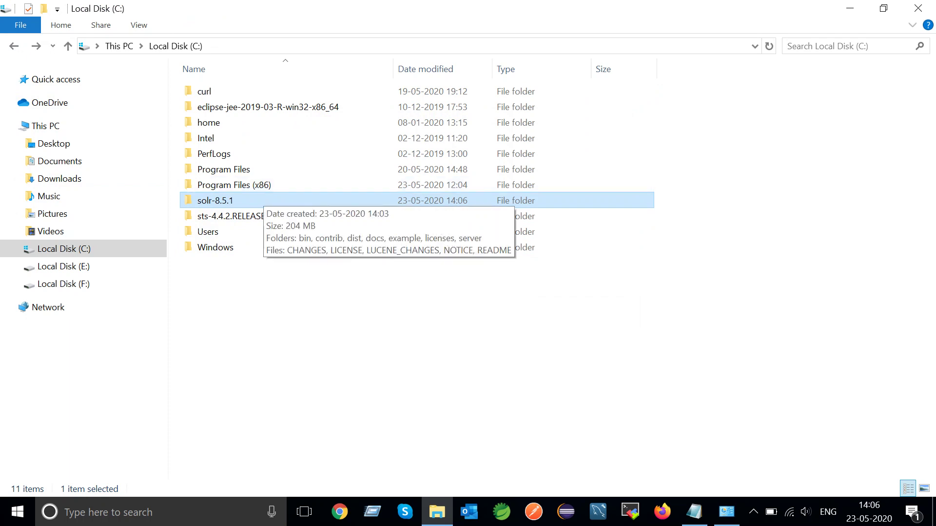
Copy the full path of the bin folder inside C:\solr-8.5.1 and close the window
double_click(229, 200)
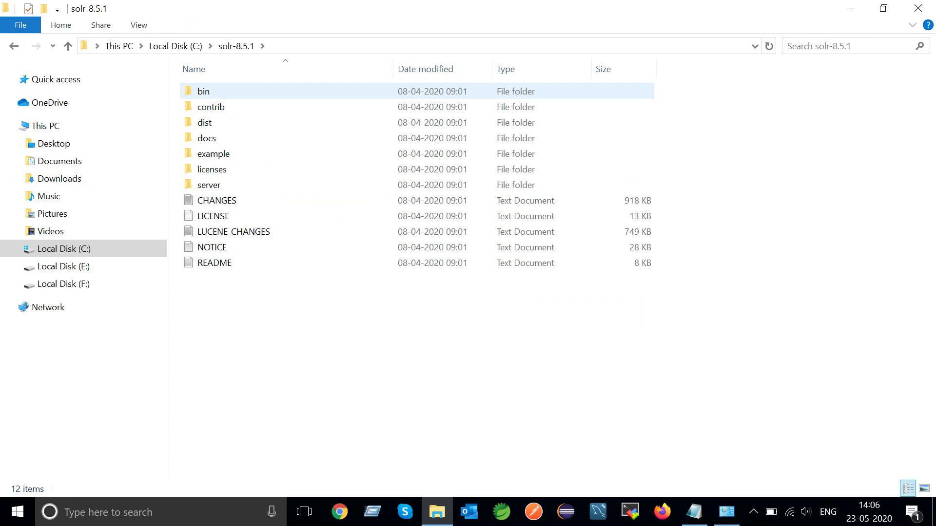
double_click(204, 92)
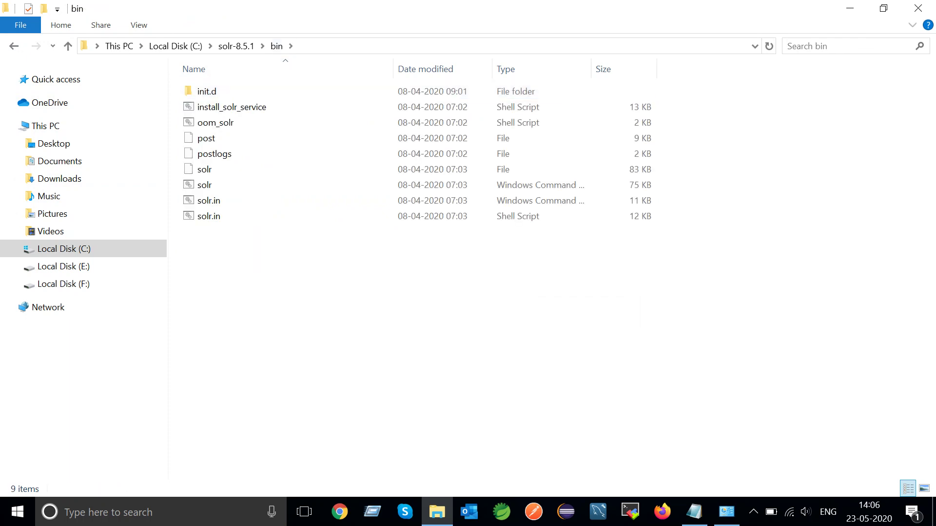
key(alt+d)
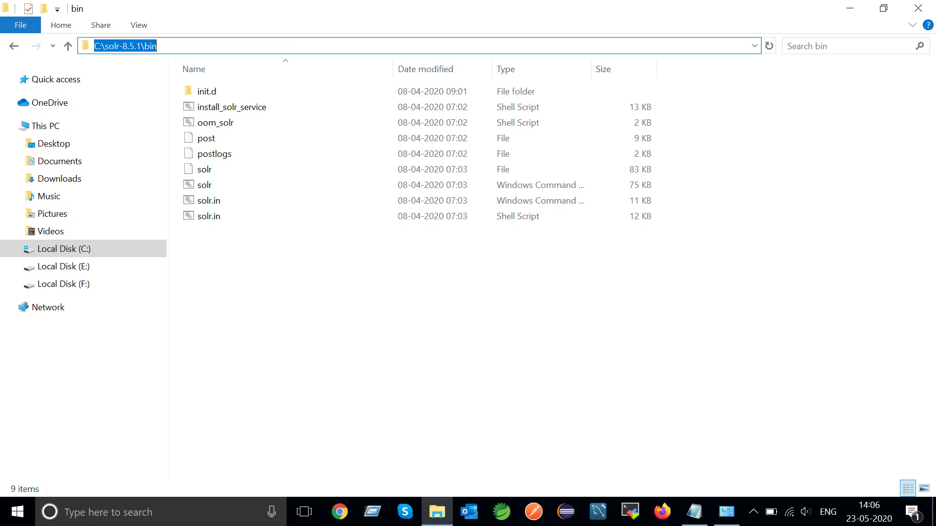
right_click(148, 45)
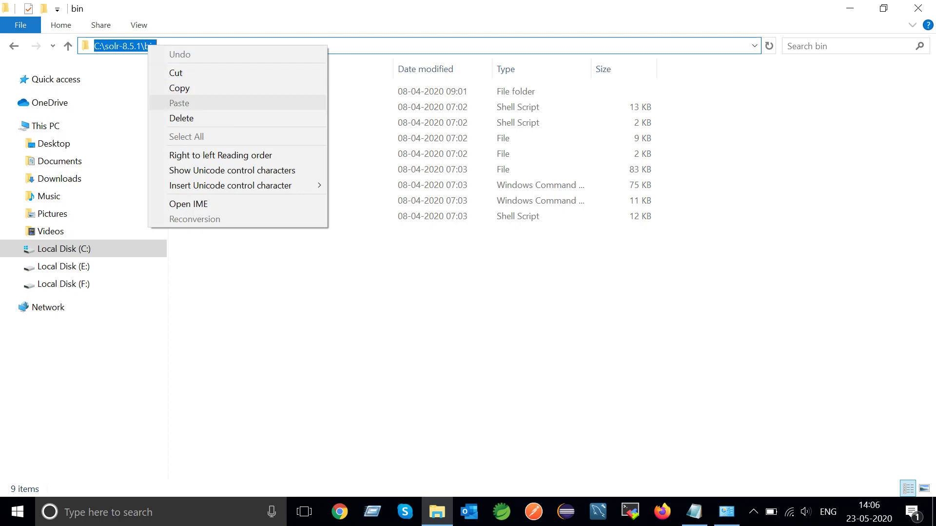
click(179, 88)
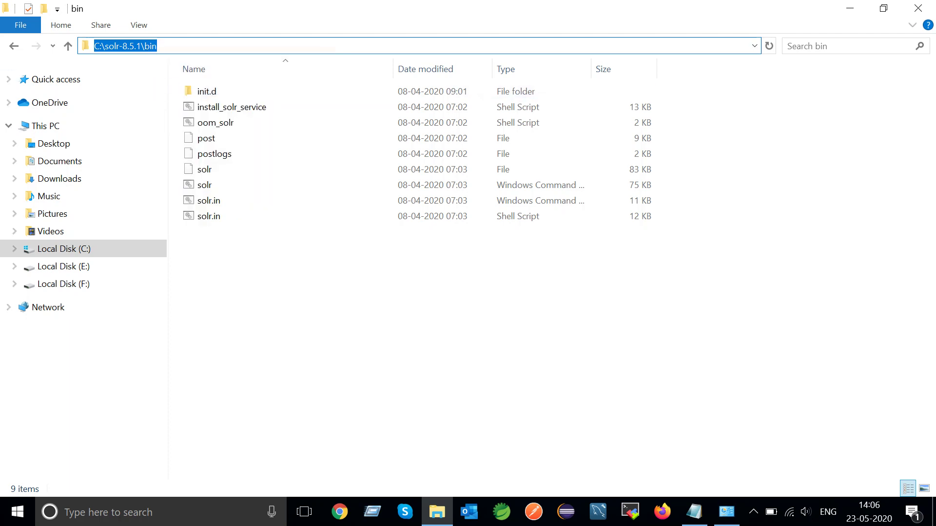
click(918, 8)
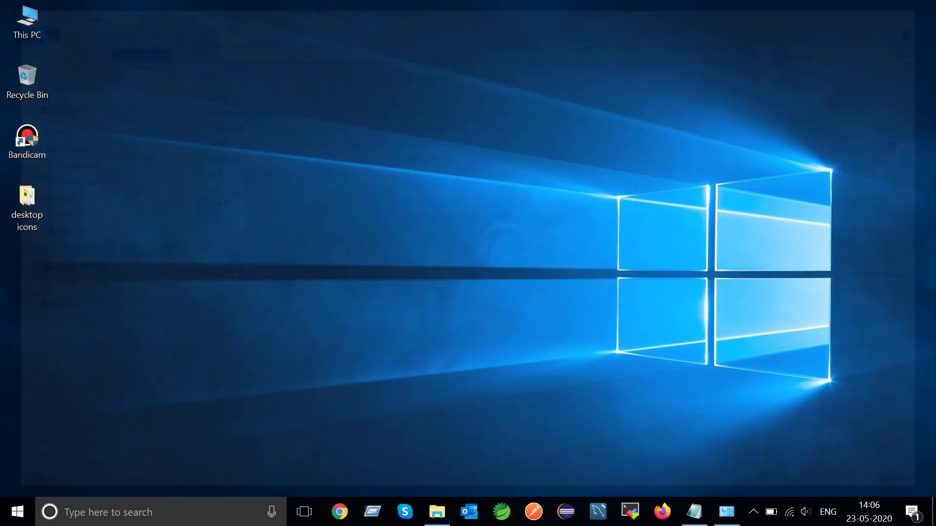
Find Command Prompt through the Windows search and run it as administrator
click(146, 512)
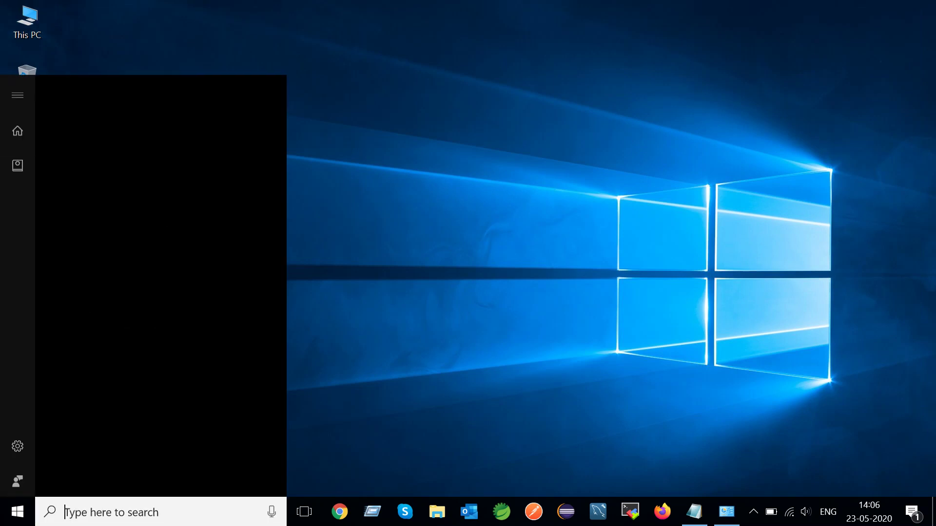
text(commond)
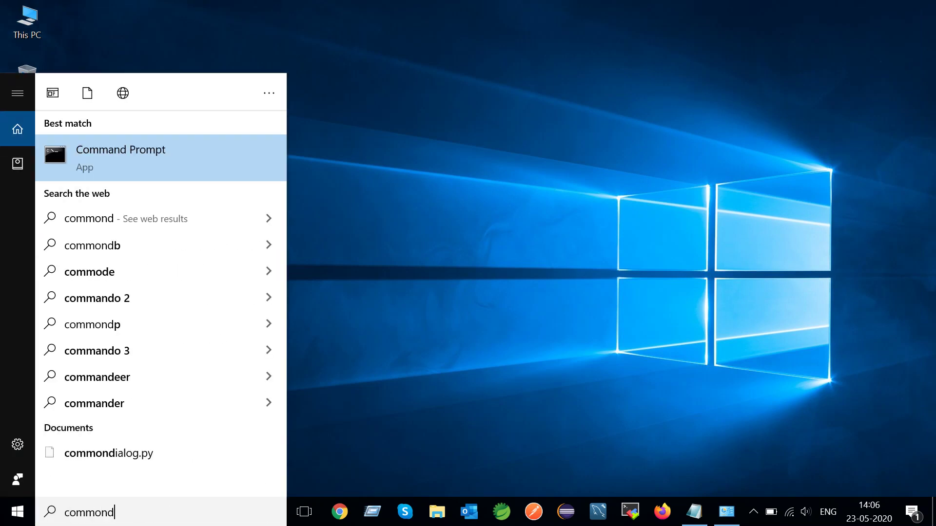
right_click(77, 153)
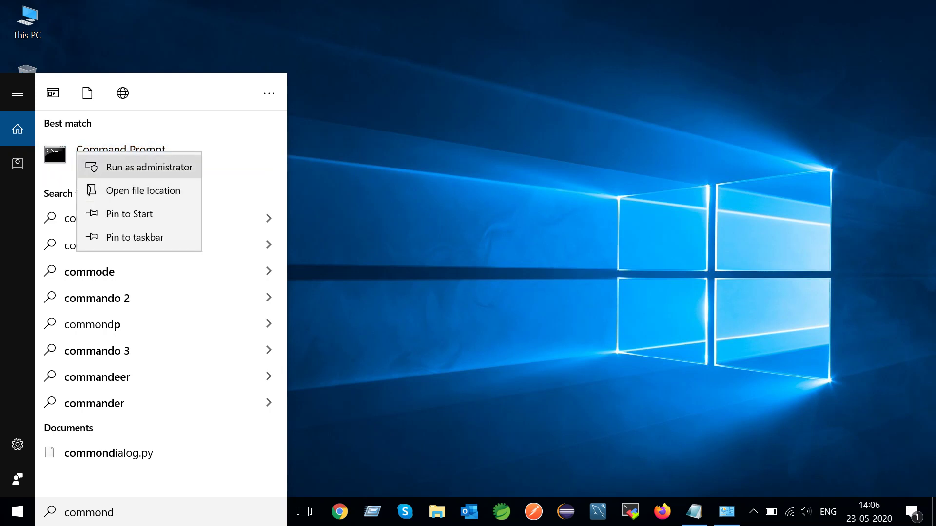
click(146, 167)
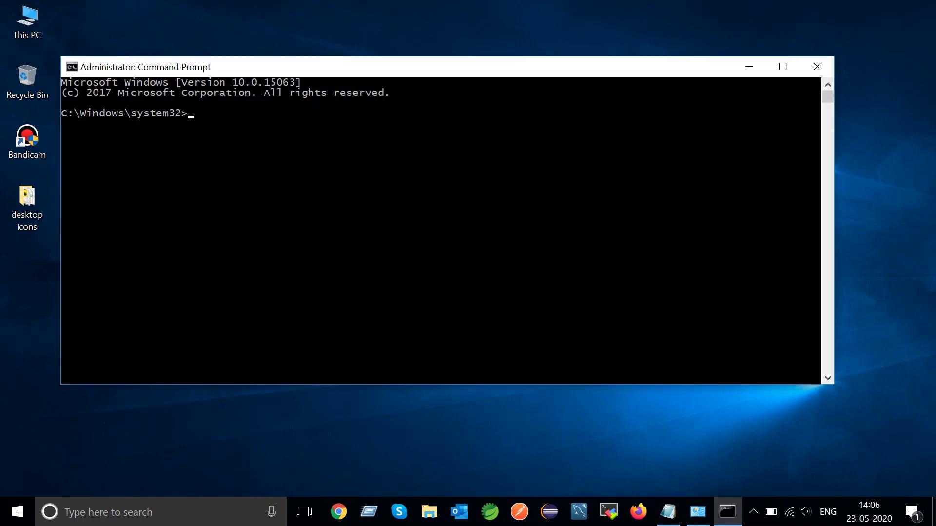
Change the directory to C:\solr-8.5.1\bin with the copied path and start the server with "solr start"
text(cd)
key(ctrl+v)
key(Return)
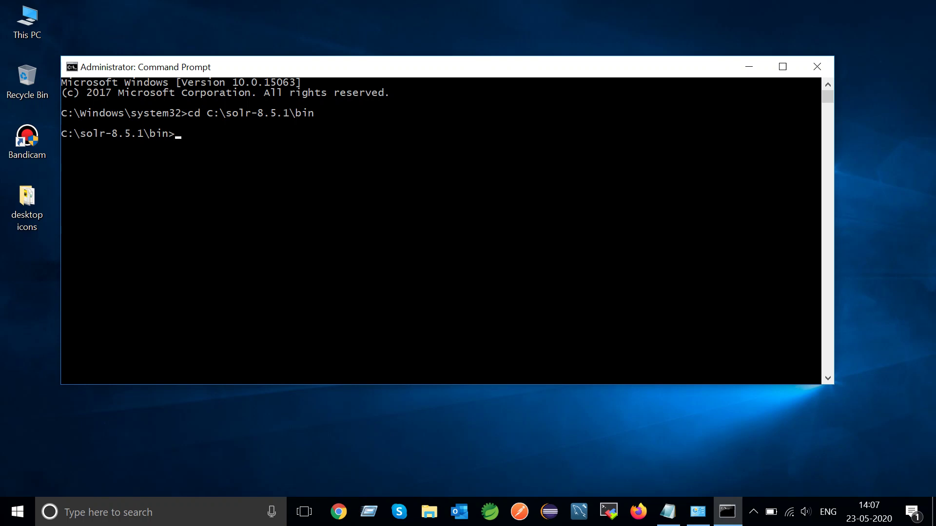
text(solr start)
key(Return)
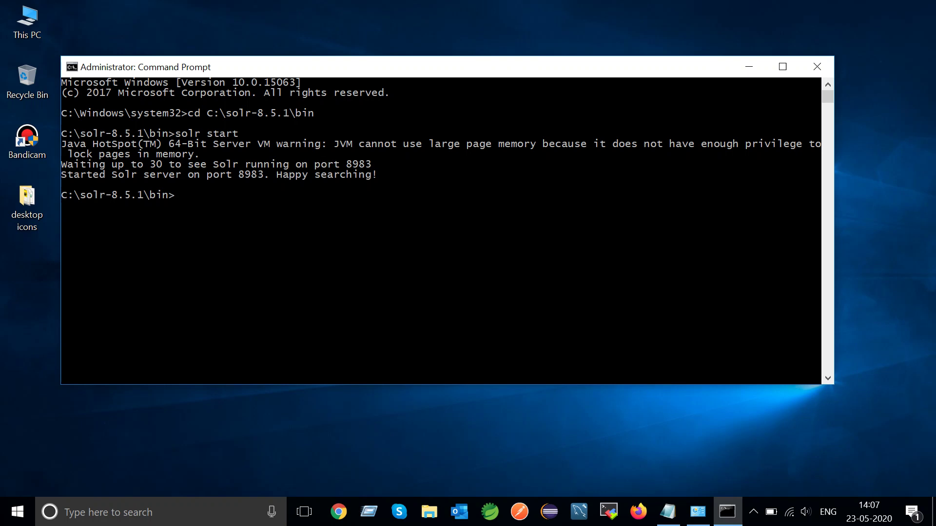
Check the running Solr server with the "solr status" command
text(olr stu)
key(BackSpace)
text(atus)
key(Return)
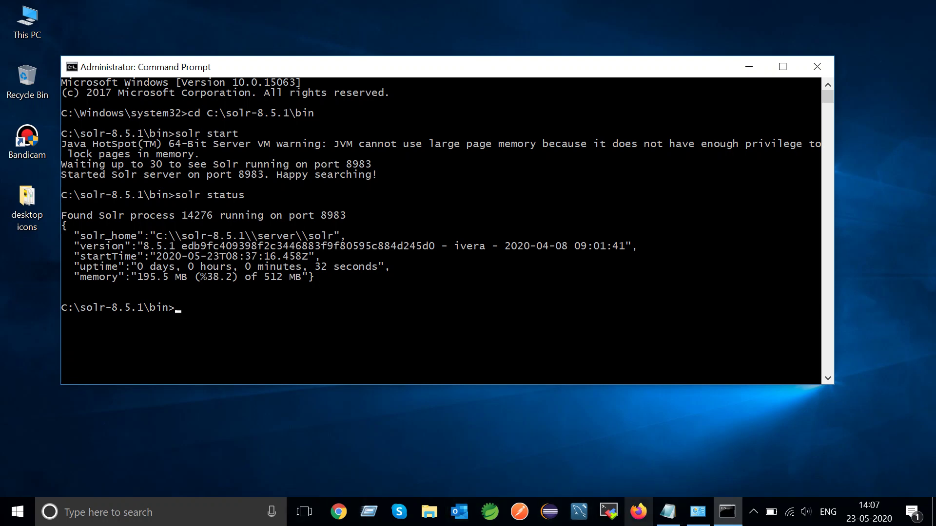
click(638, 512)
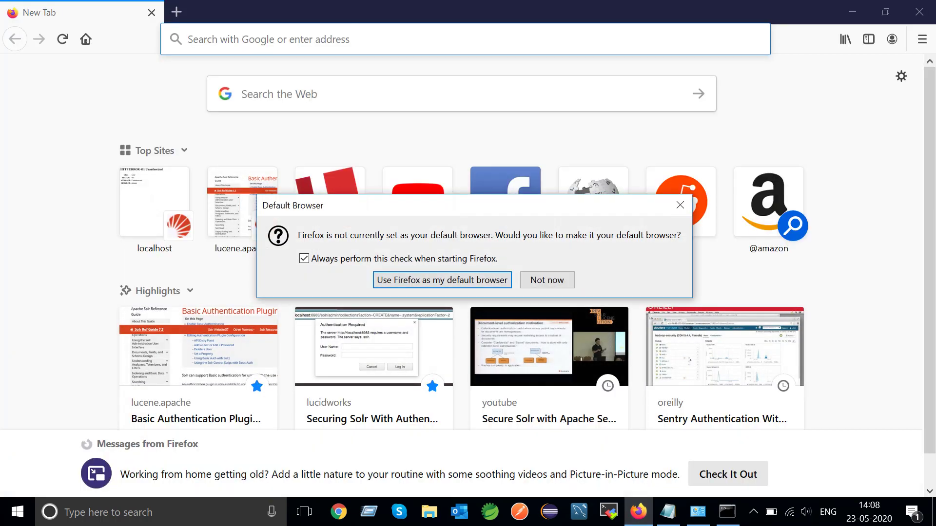
key(Tab)
key(Return)
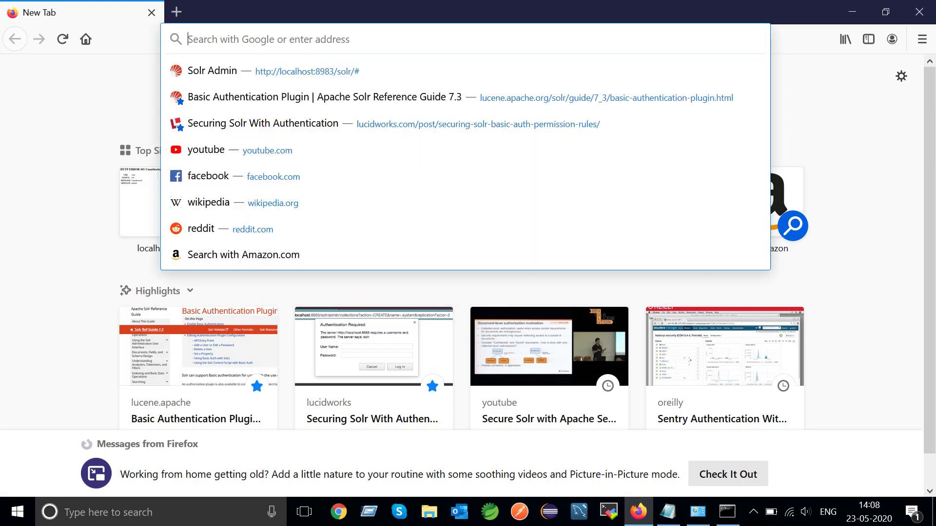
text(localhost:8983/)
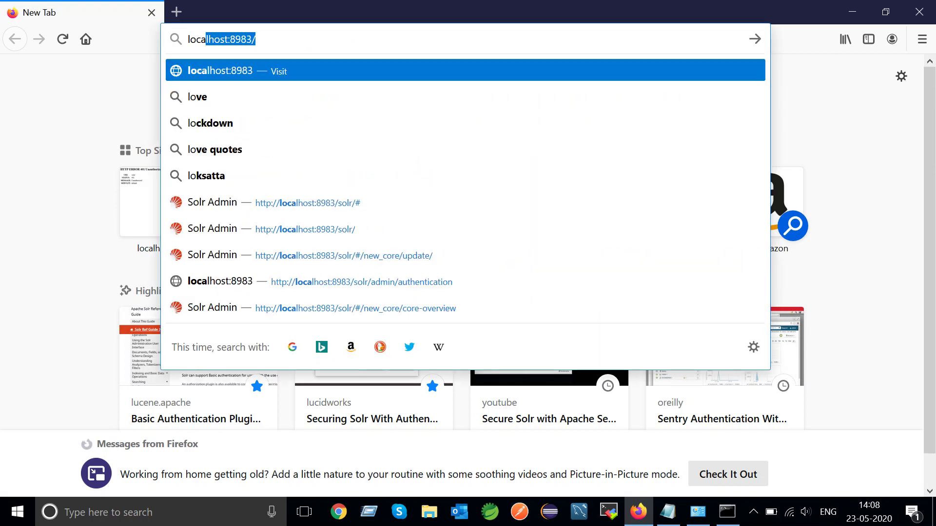
click(293, 202)
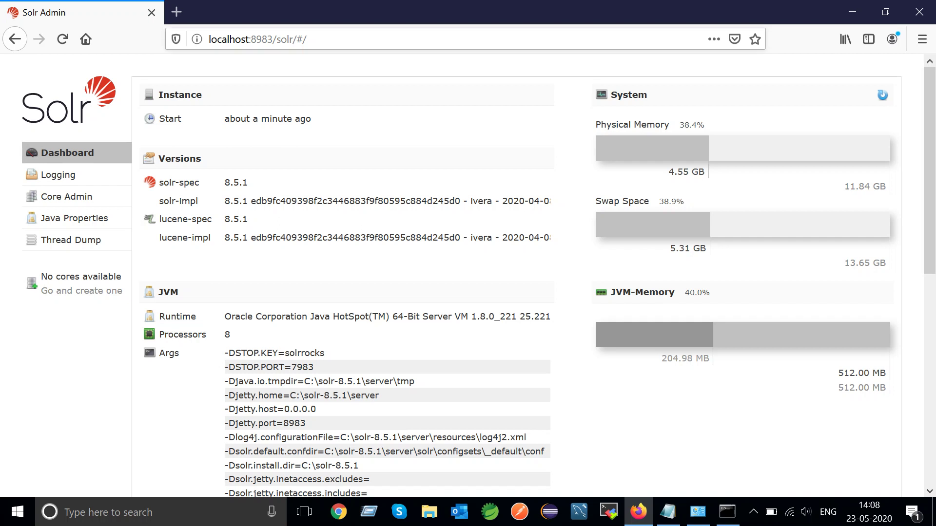
click(312, 39)
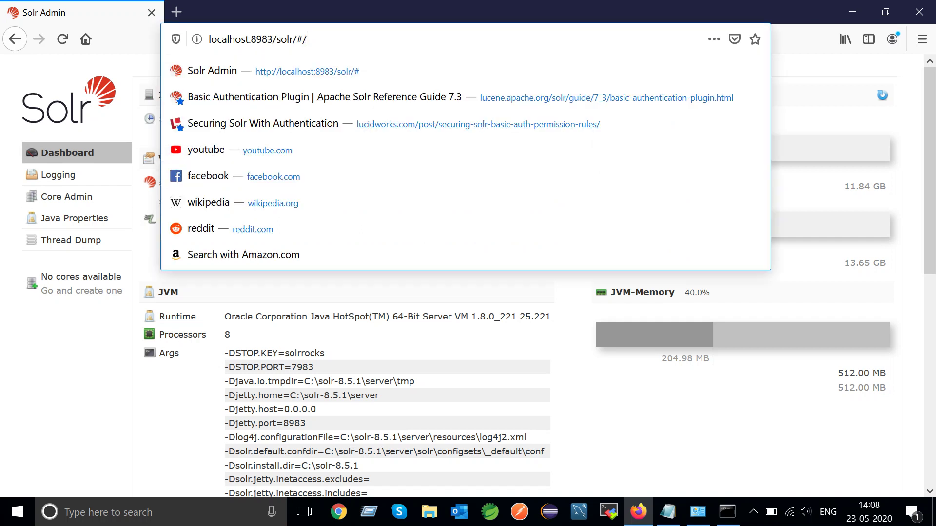
click(312, 39)
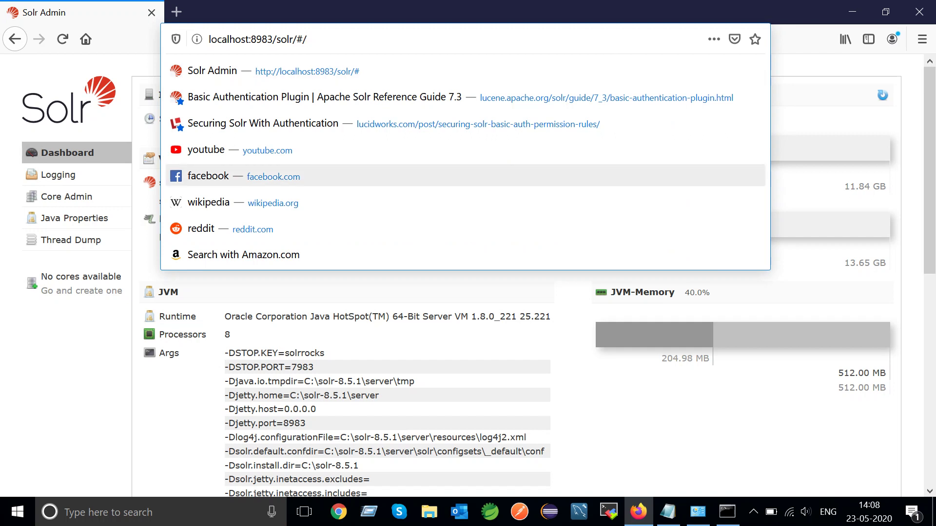
click(410, 302)
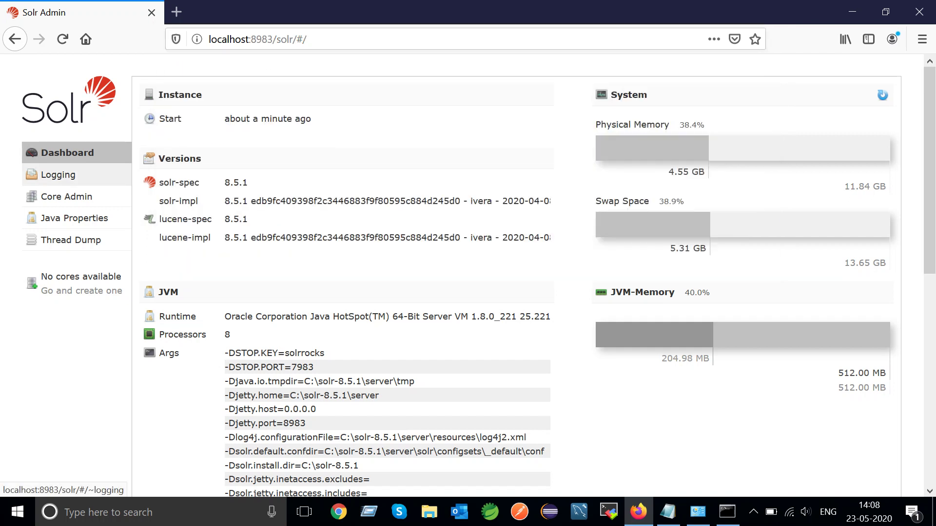
View the Logging and Core Admin pages of Solr Admin, and return to the Dashboard
click(58, 175)
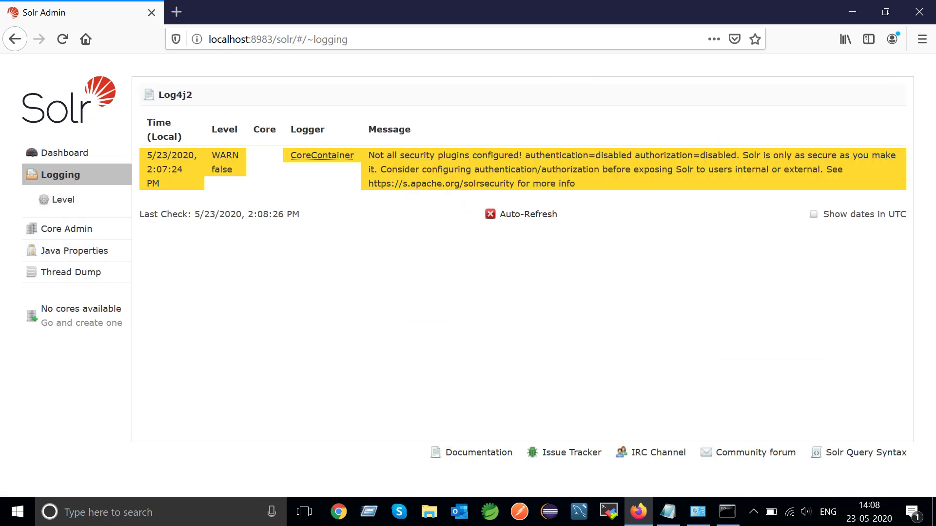
click(66, 229)
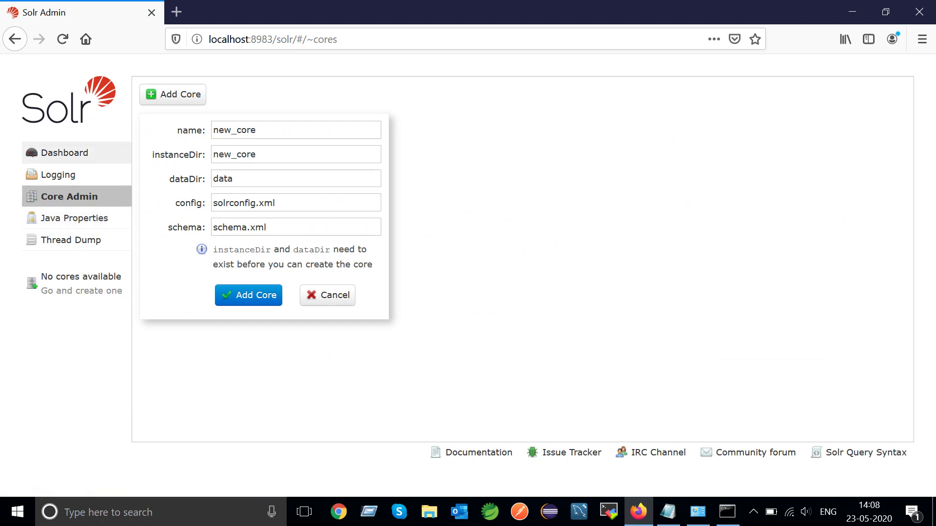
click(63, 153)
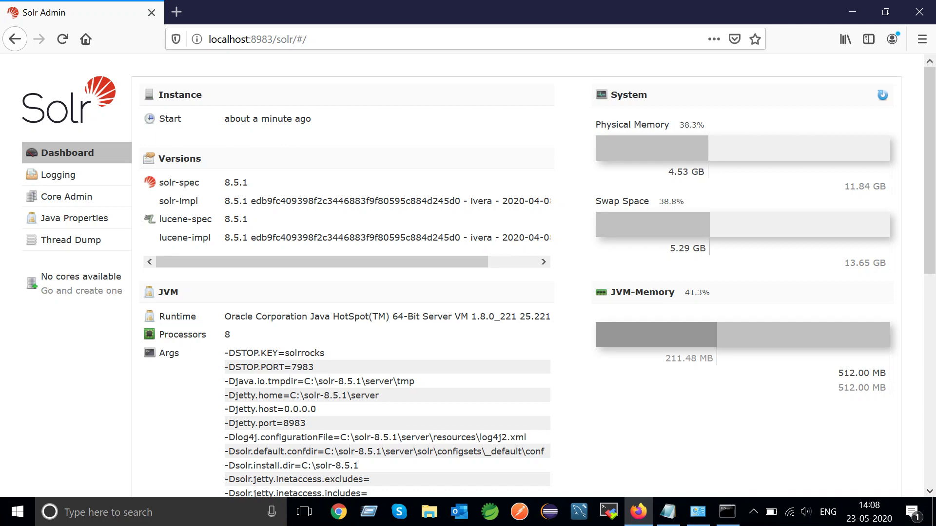
Examine the JVM arguments on the Dashboard, including the -Dsolr.solr.home entry, and close the browser
scroll(468, 273, down, 3)
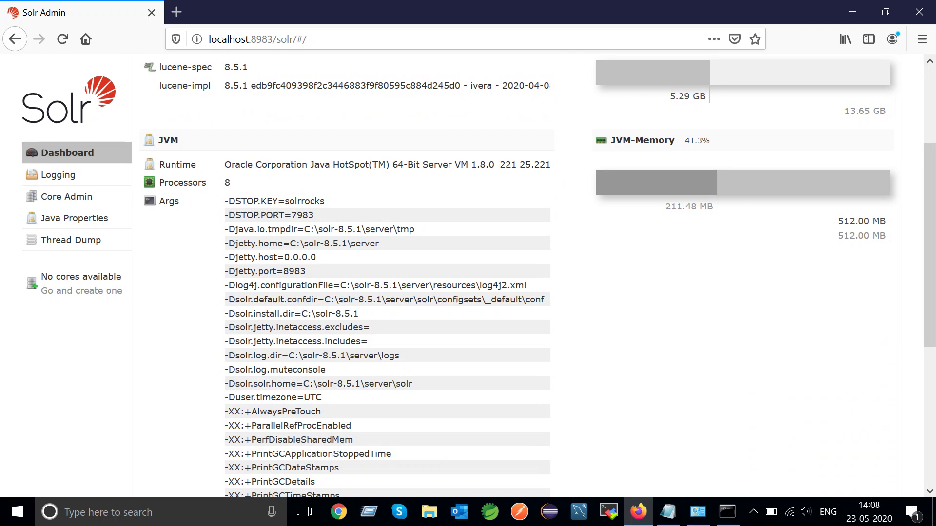
scroll(468, 273, down, 3)
scroll(468, 273, down, 3)
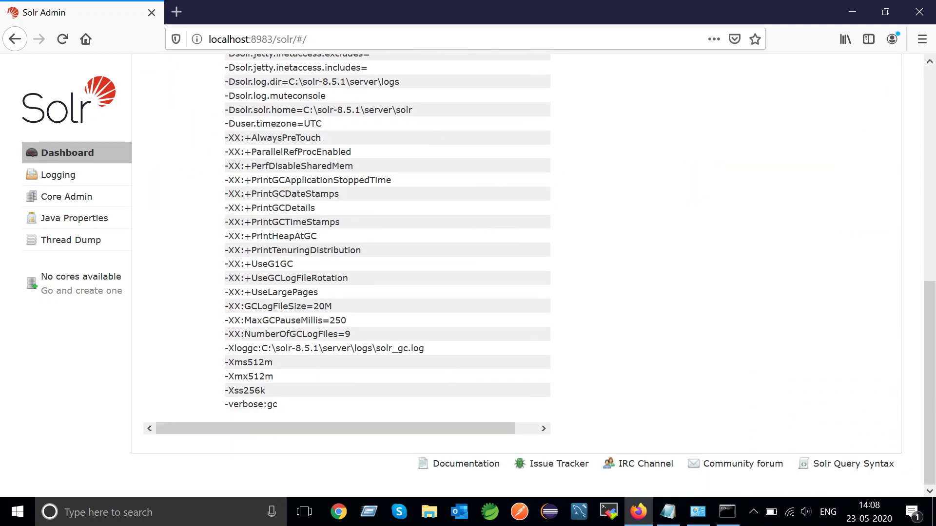
scroll(468, 273, up, 2)
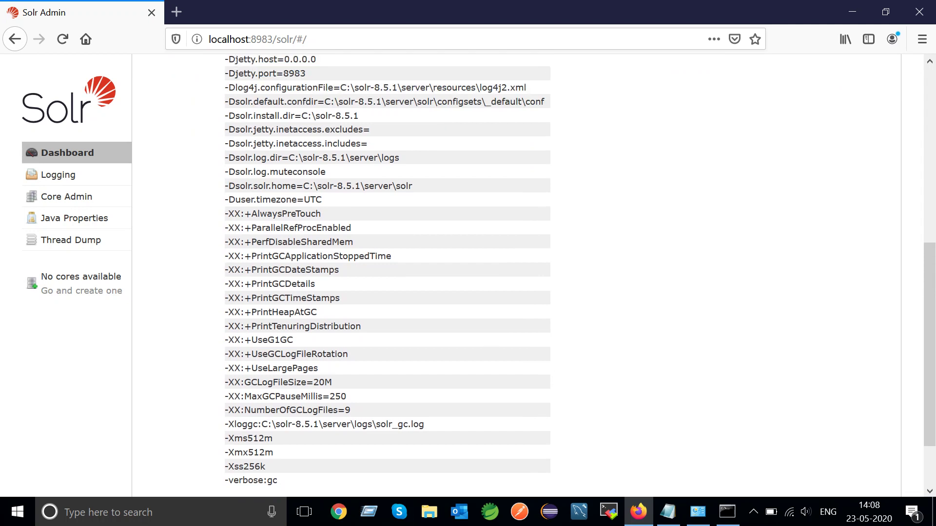
drag(228, 186, 412, 185)
click(414, 186)
scroll(534, 275, up, 6)
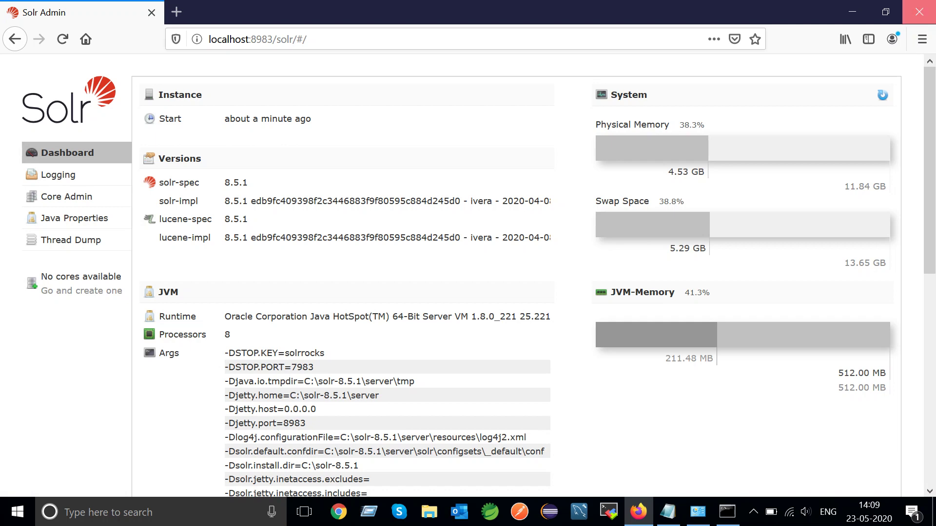
click(918, 12)
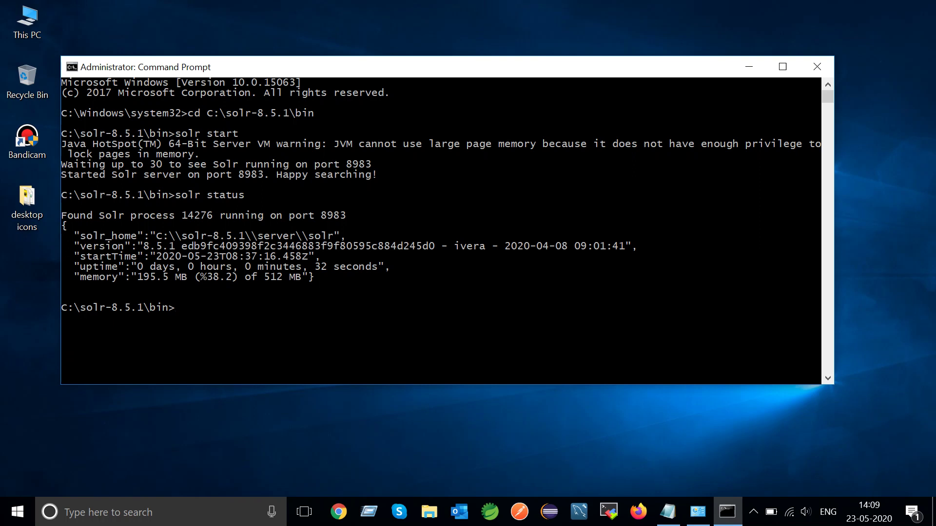
Try to stop the server with "solr stop", stop all nodes with "solr stop -all", and close the Command Prompt
text(solr stop)
key(Return)
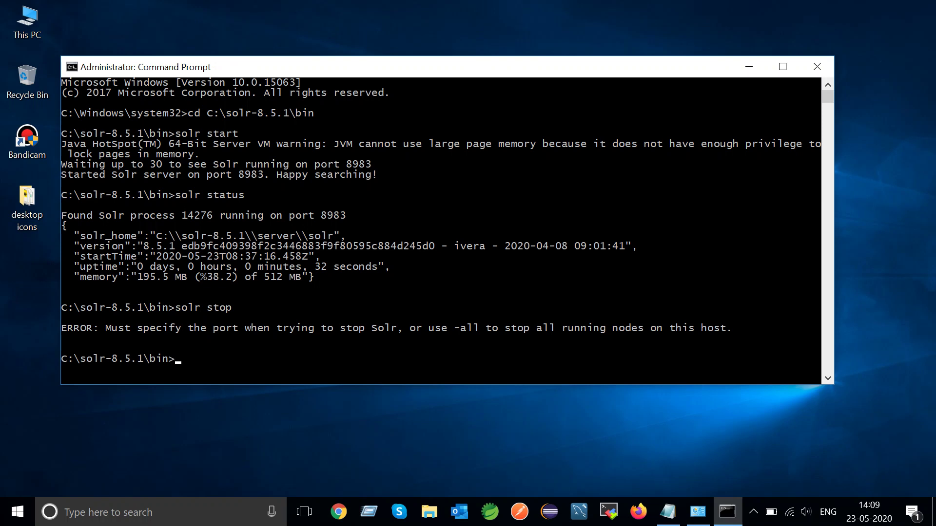
text(solr stop -all)
key(Return)
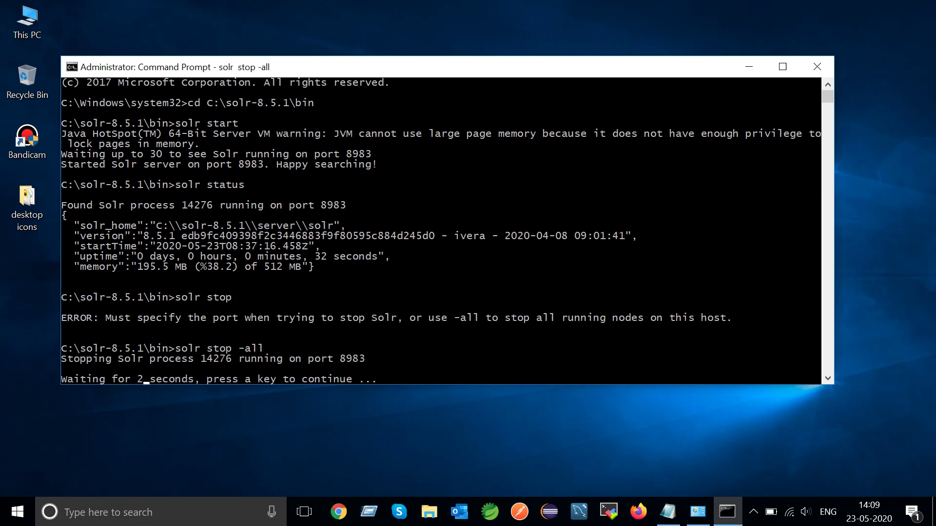
key(Return)
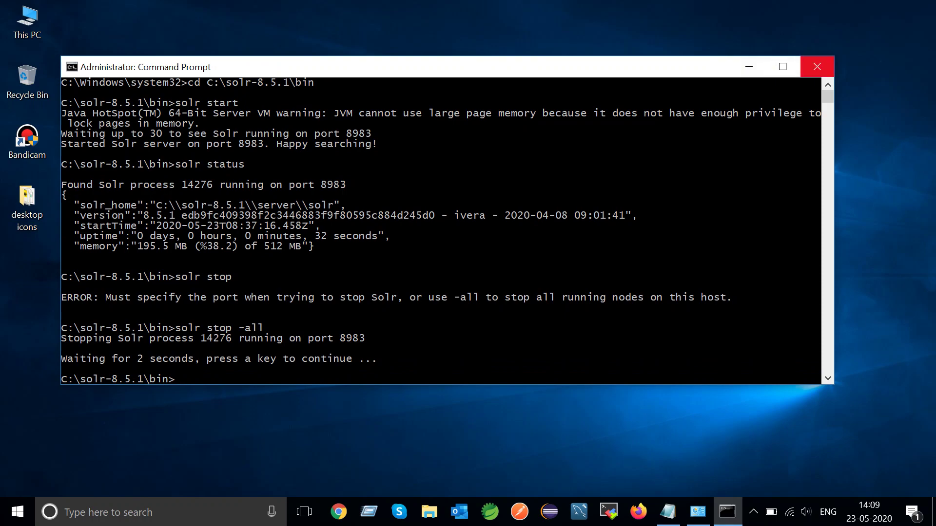
click(817, 67)
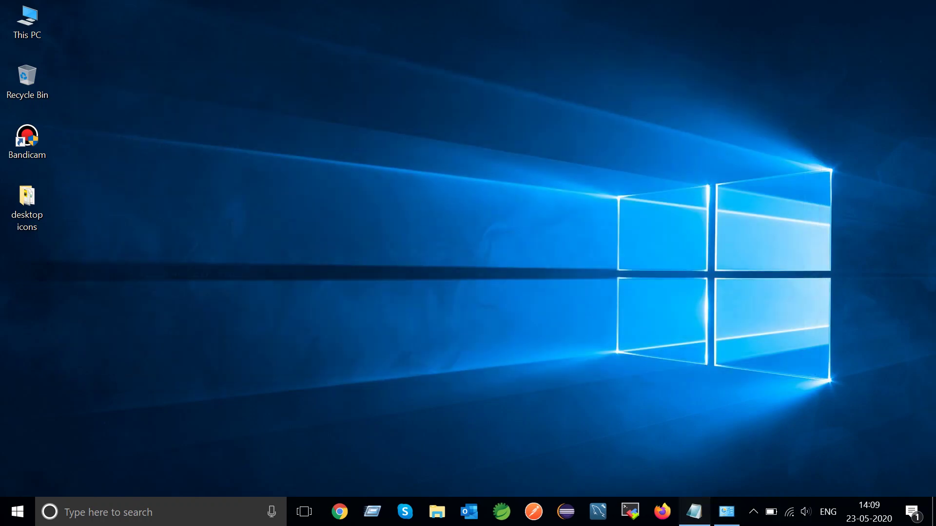
Review the installation steps in the "solr install" notes in Notepad, and close the file with its changes saved
click(694, 512)
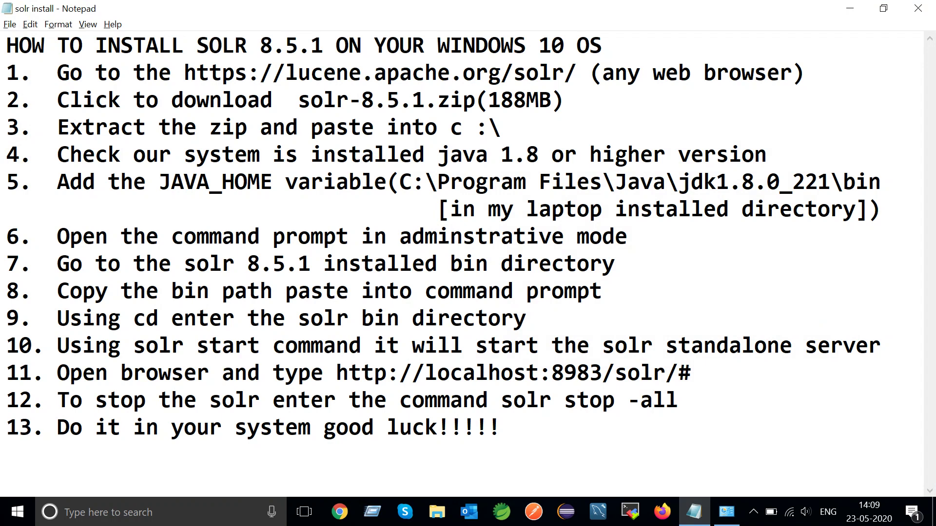
drag(57, 73, 538, 72)
click(539, 72)
click(501, 428)
click(918, 8)
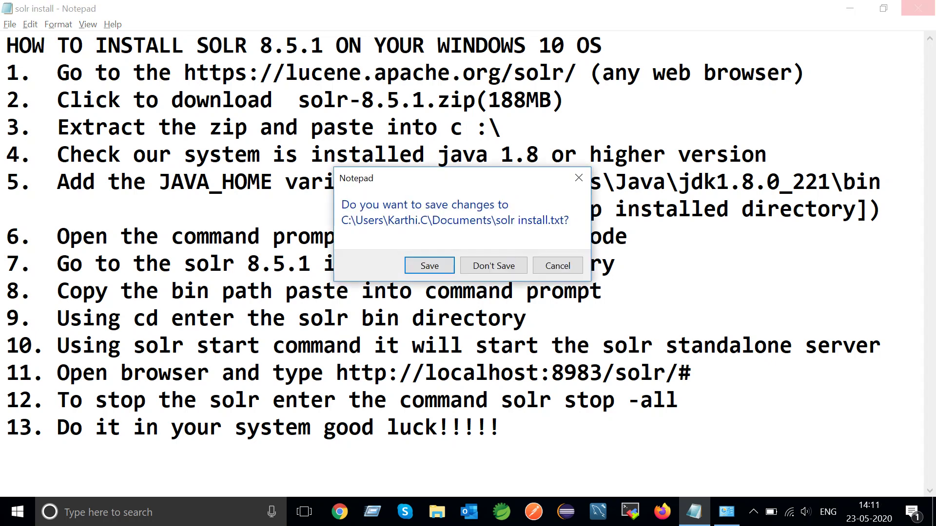
click(429, 266)
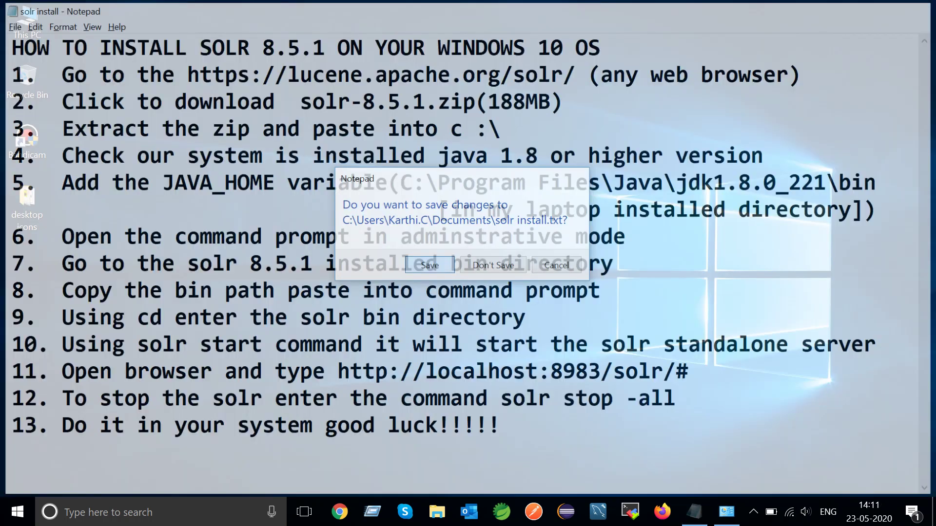
click(754, 512)
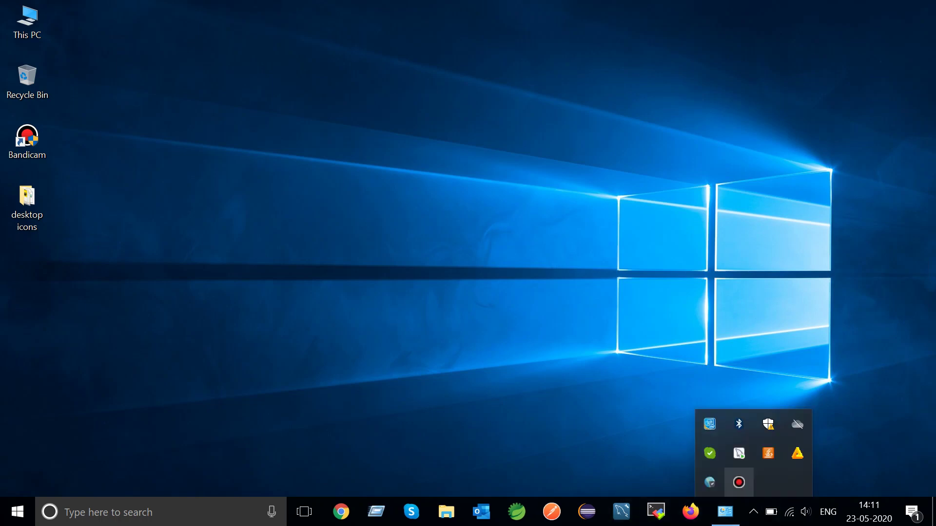